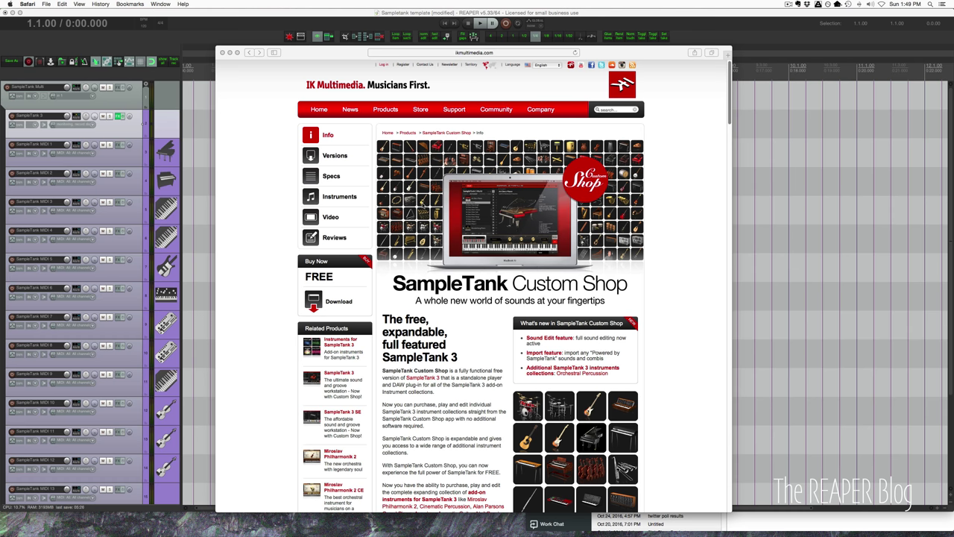
# Hide the IK Multimedia browser page and nudge the SampleTank window to the right
pyautogui.click(242, 162)
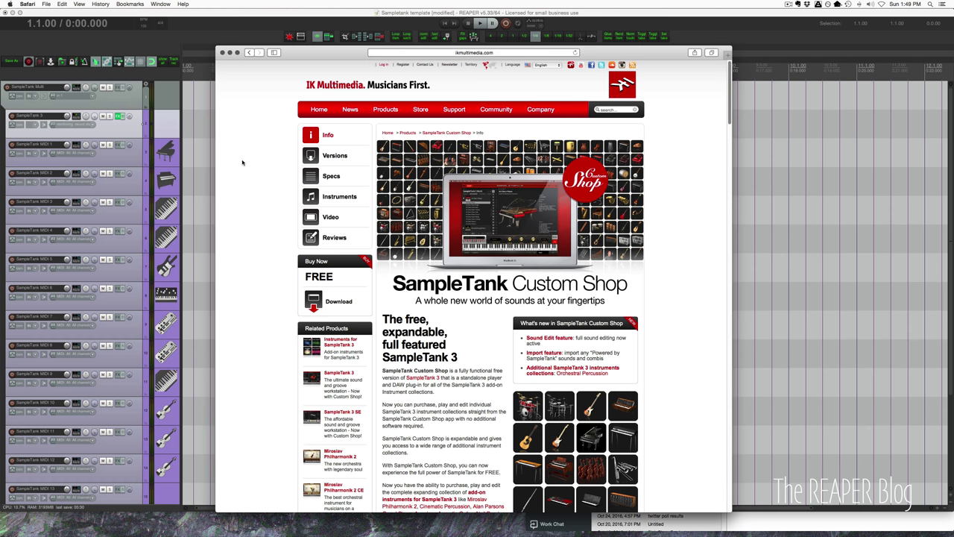
pyautogui.press('super+h')
pyautogui.moveTo(310, 127); pyautogui.dragTo(356, 125)
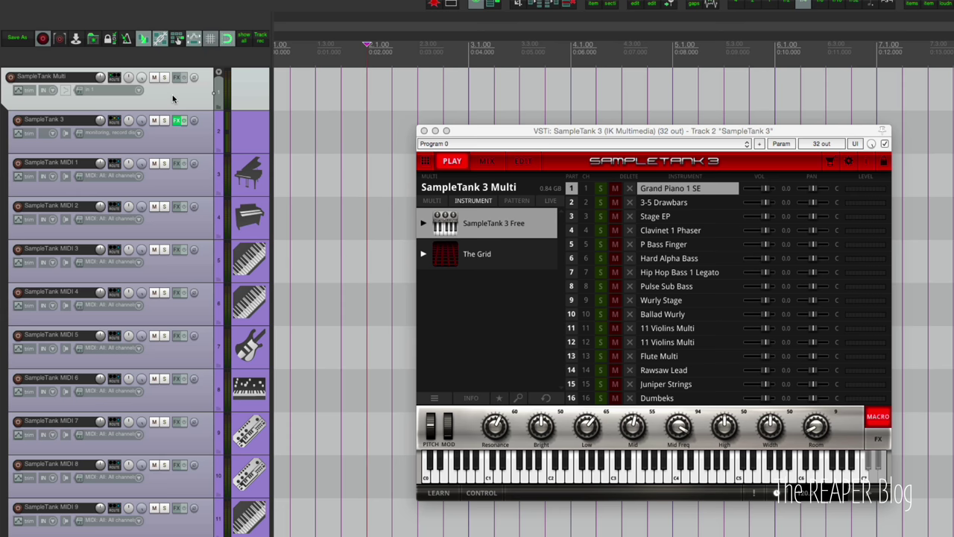
# Insert the Instruments > SampleTank Multi track template from the track panel
pyautogui.rightClick(172, 99)
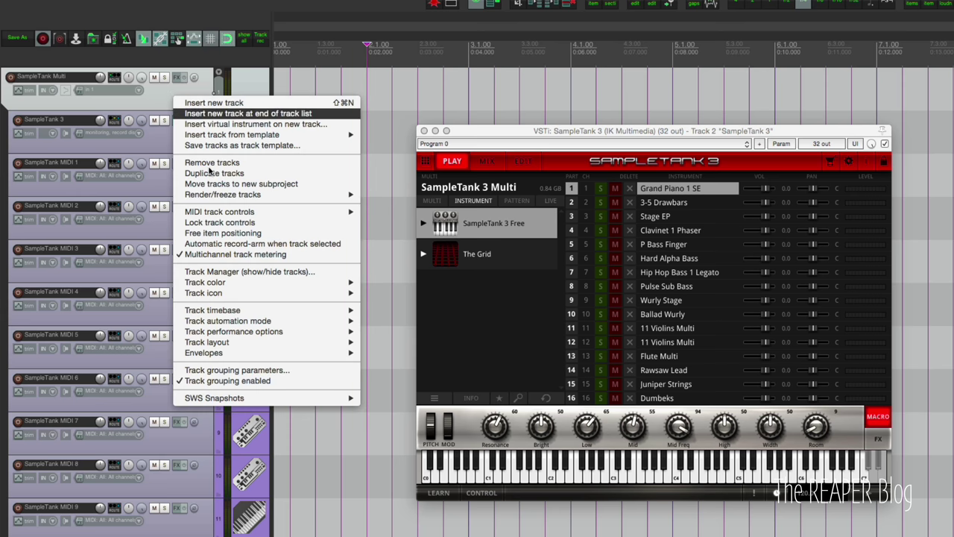
pyautogui.moveTo(265, 137)
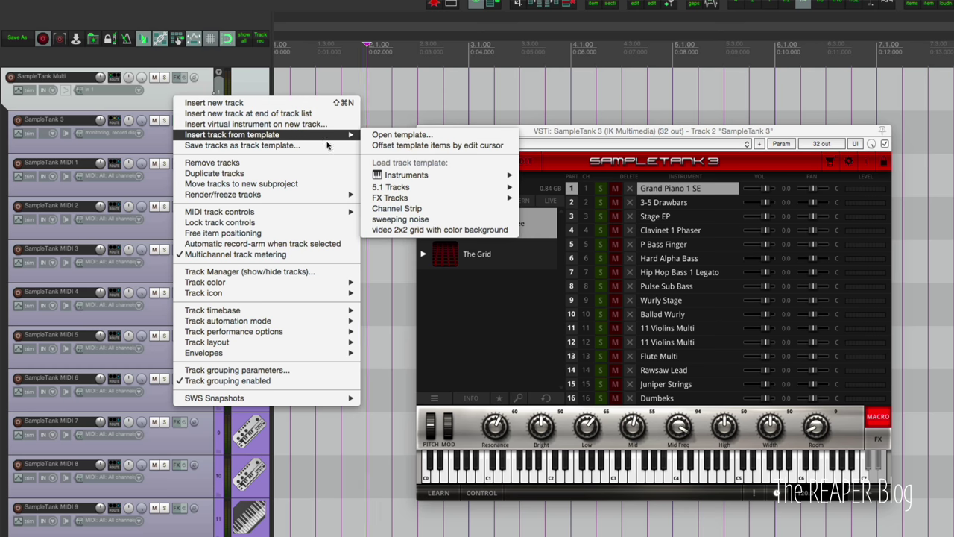
pyautogui.moveTo(430, 175)
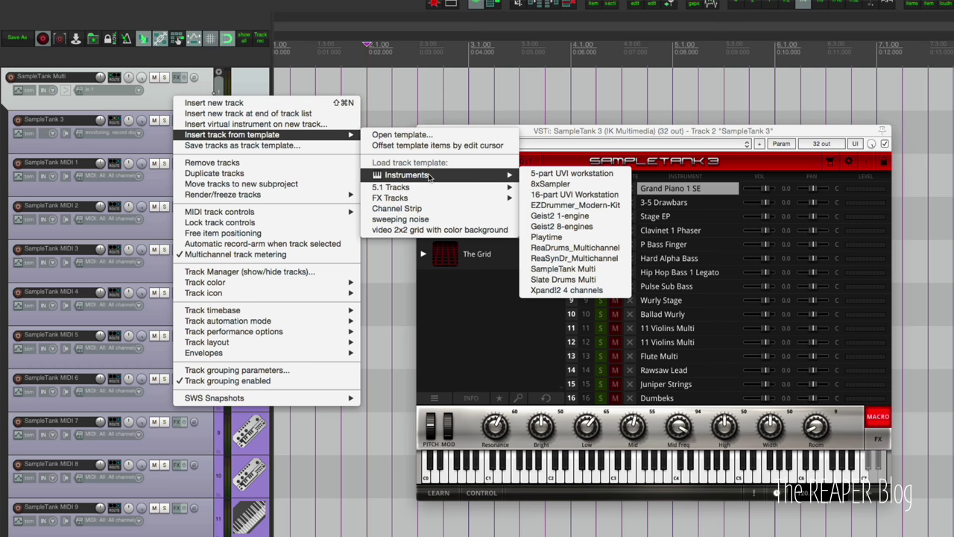
pyautogui.click(563, 272)
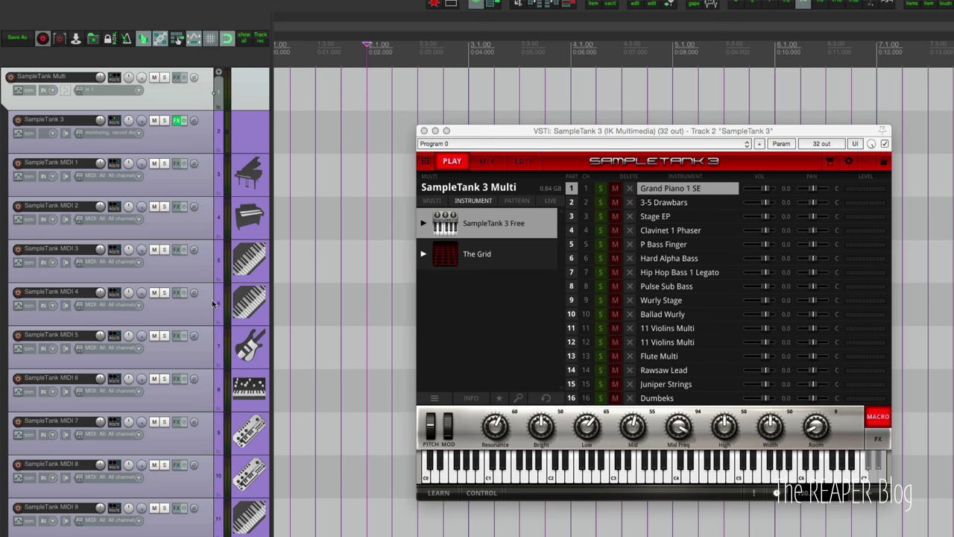
# Scroll through the tracks and move the SampleTank 3 window slightly up
pyautogui.scroll(-5, 197, 277)
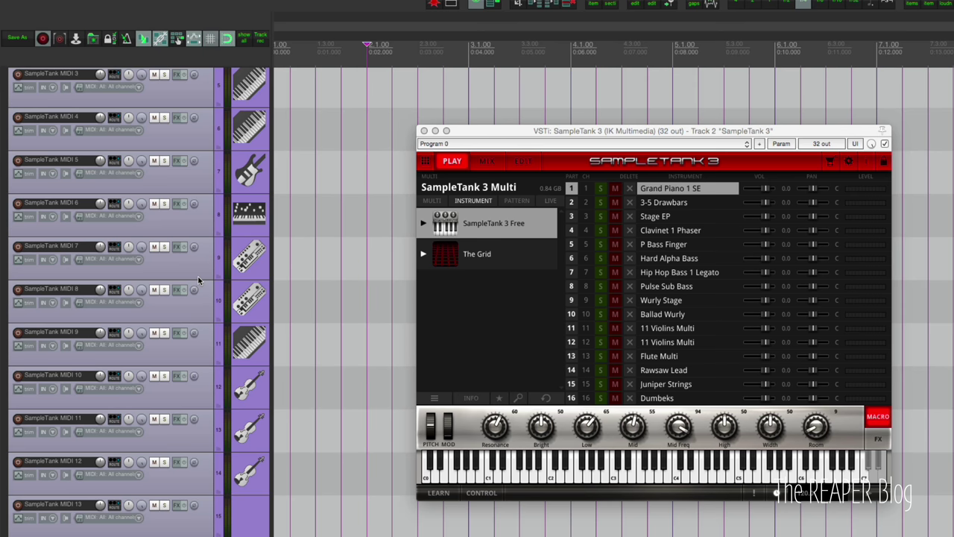
pyautogui.scroll(5, 198, 280)
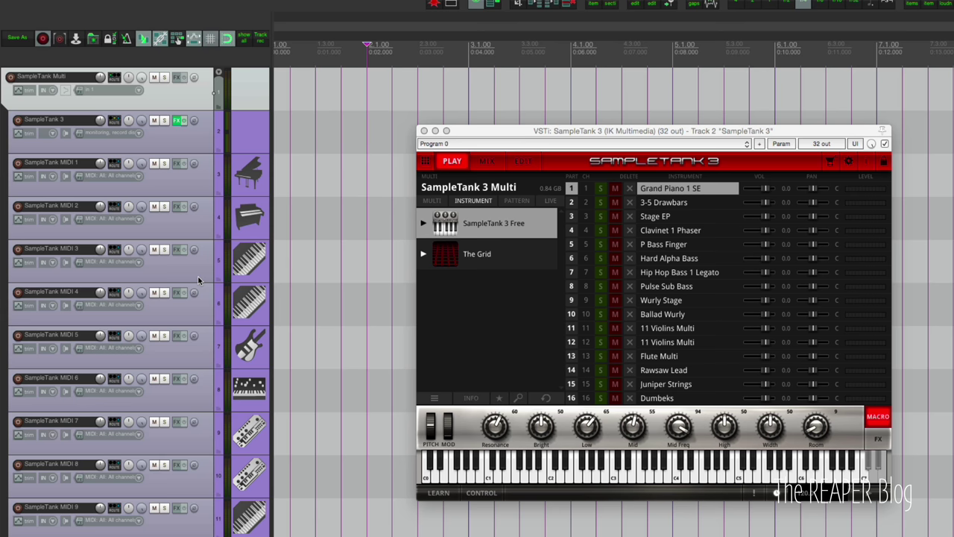
pyautogui.moveTo(526, 134); pyautogui.dragTo(523, 113)
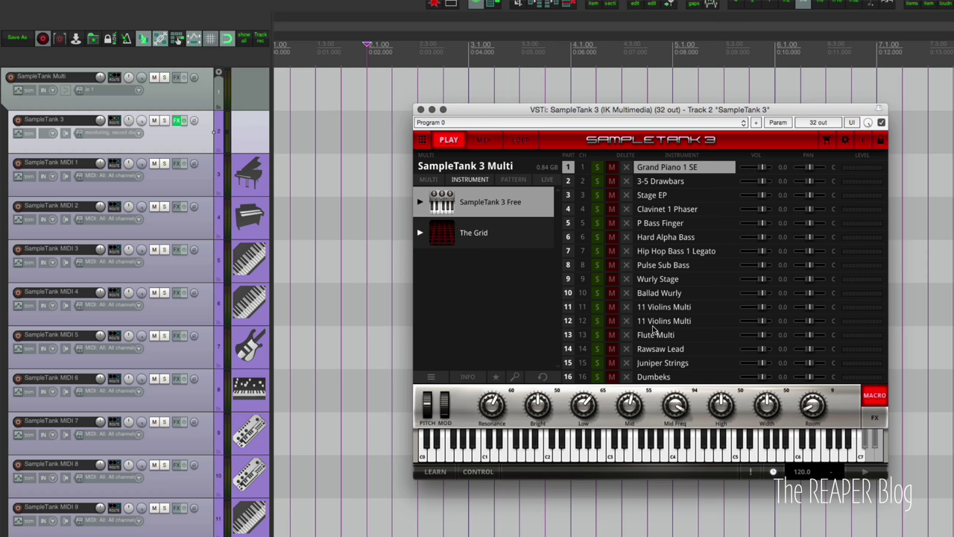
# Switch SampleTank to its Mix page and scroll across the mixer strips
pyautogui.click(484, 140)
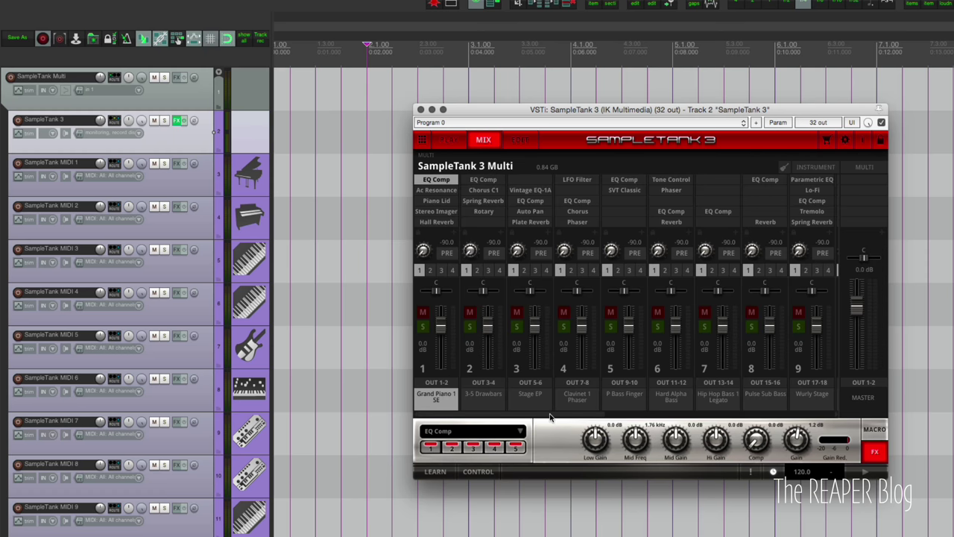
pyautogui.moveTo(555, 416); pyautogui.dragTo(504, 419)
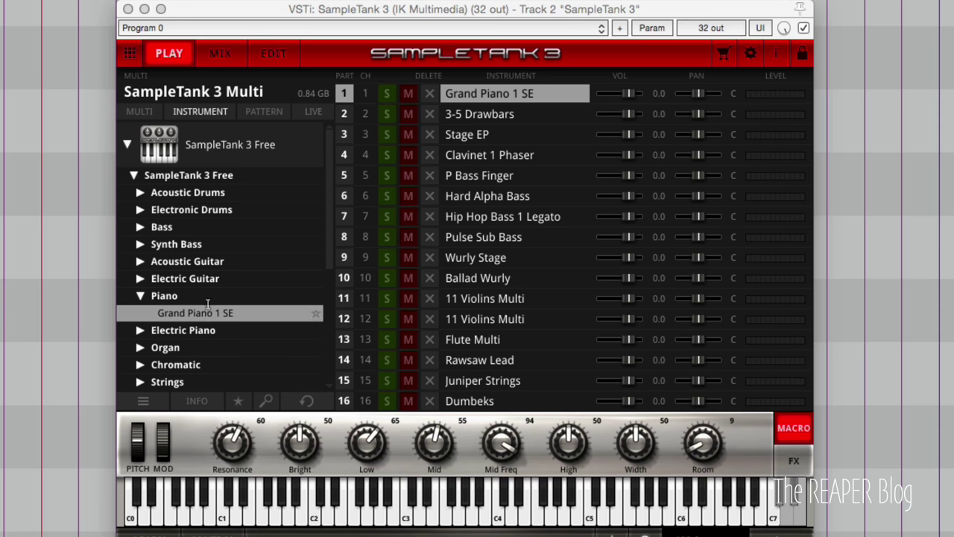
# Browse the SampleTank 3 Free library's Electronic Drums, Bass and Synth Bass categories
pyautogui.click(133, 174)
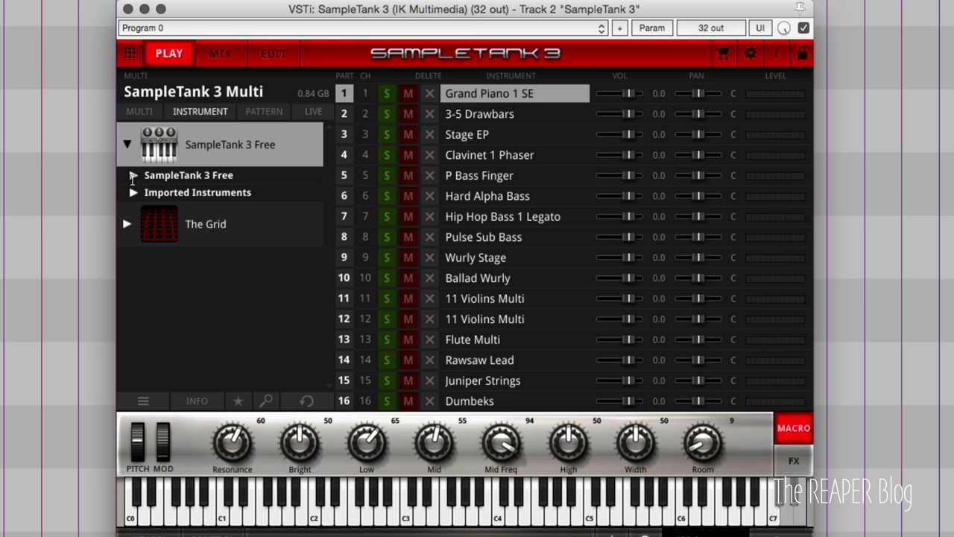
pyautogui.click(161, 178)
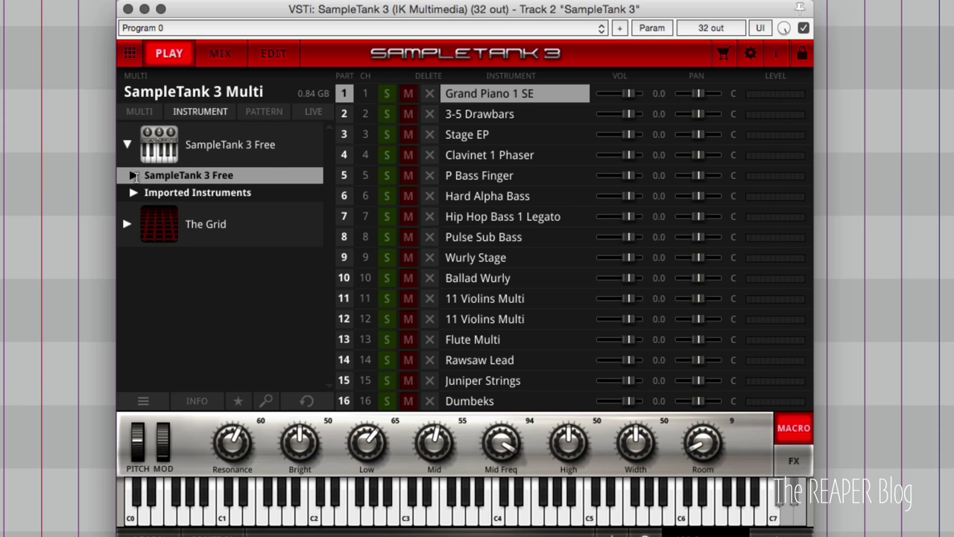
pyautogui.click(132, 175)
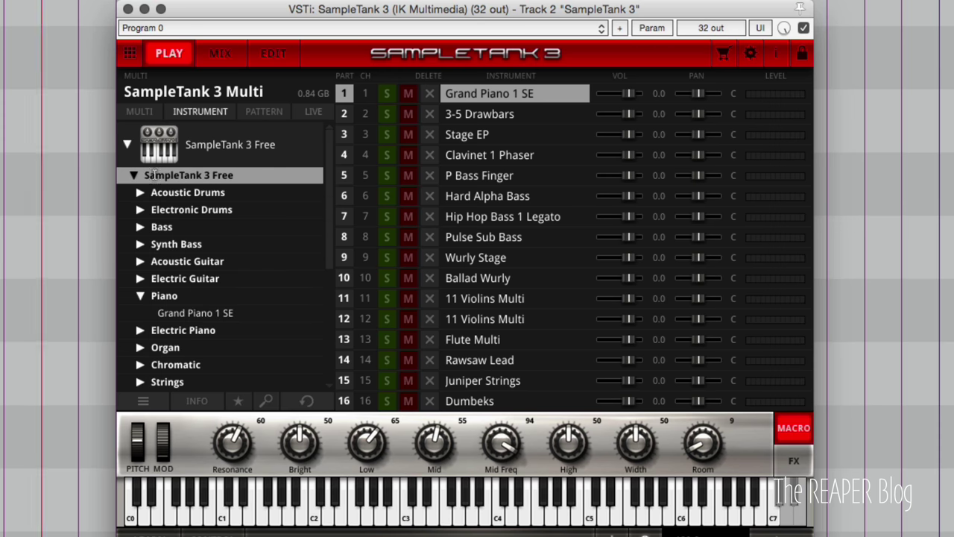
pyautogui.click(140, 209)
pyautogui.click(139, 244)
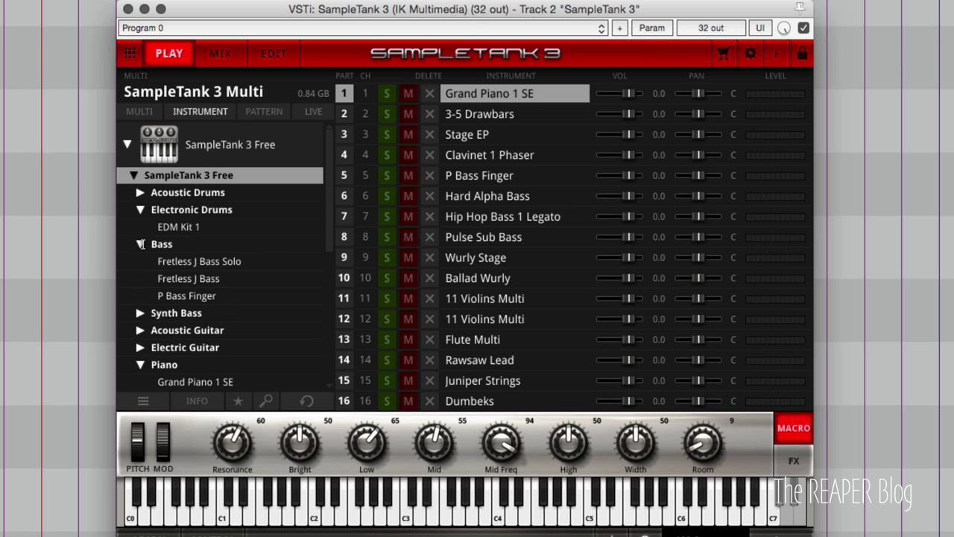
pyautogui.click(139, 244)
pyautogui.scroll(-1, 139, 246)
pyautogui.click(139, 245)
pyautogui.click(139, 245)
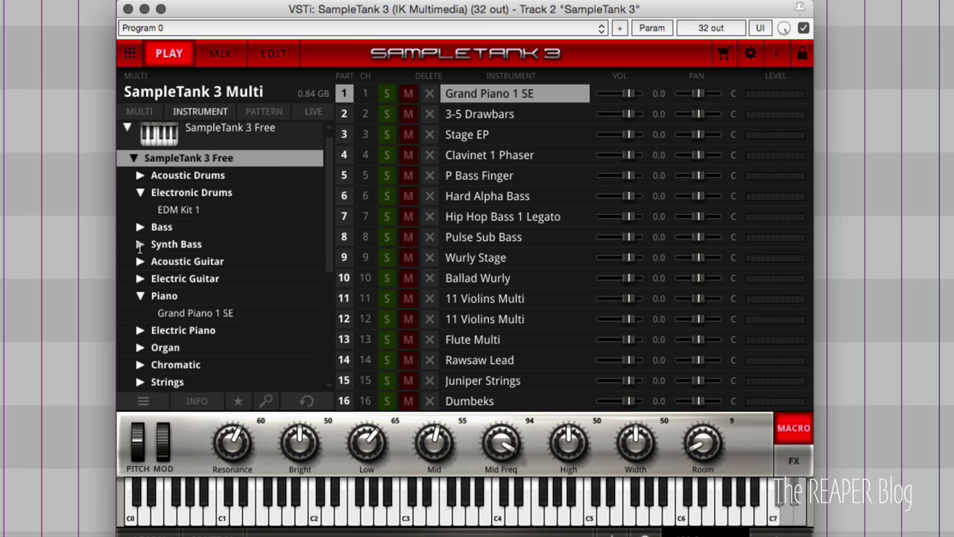
pyautogui.scroll(-2, 145, 253)
# Expand Piano, Electric Piano, Organ and Strings, then select part 11, 11 Violins Multi
pyautogui.click(139, 261)
pyautogui.click(139, 260)
pyautogui.click(139, 295)
pyautogui.scroll(-5, 138, 297)
pyautogui.scroll(-1, 138, 297)
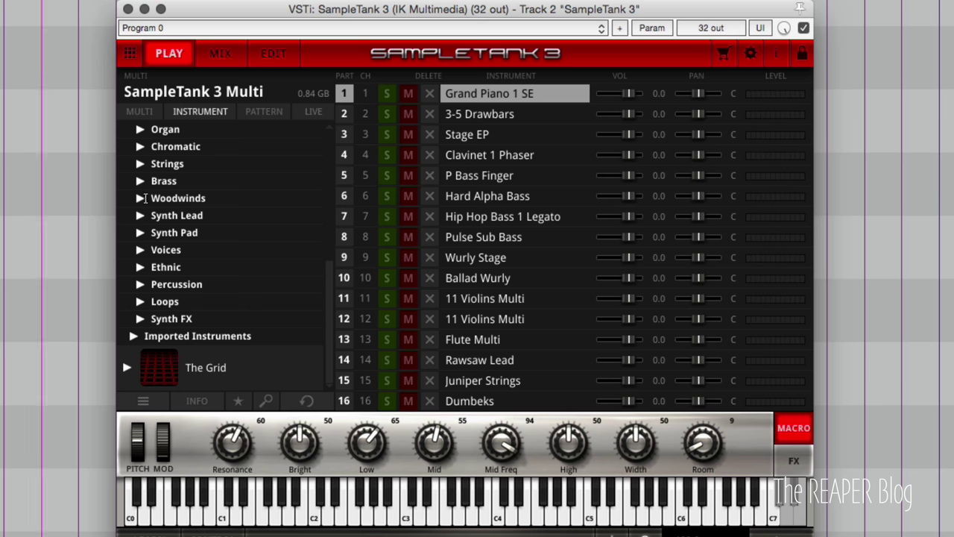
pyautogui.click(140, 130)
pyautogui.click(140, 182)
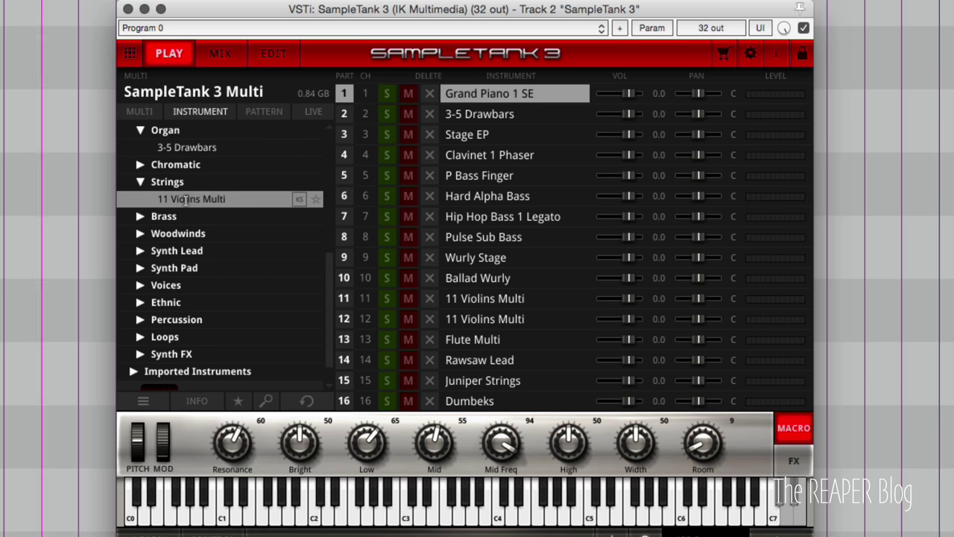
pyautogui.click(343, 298)
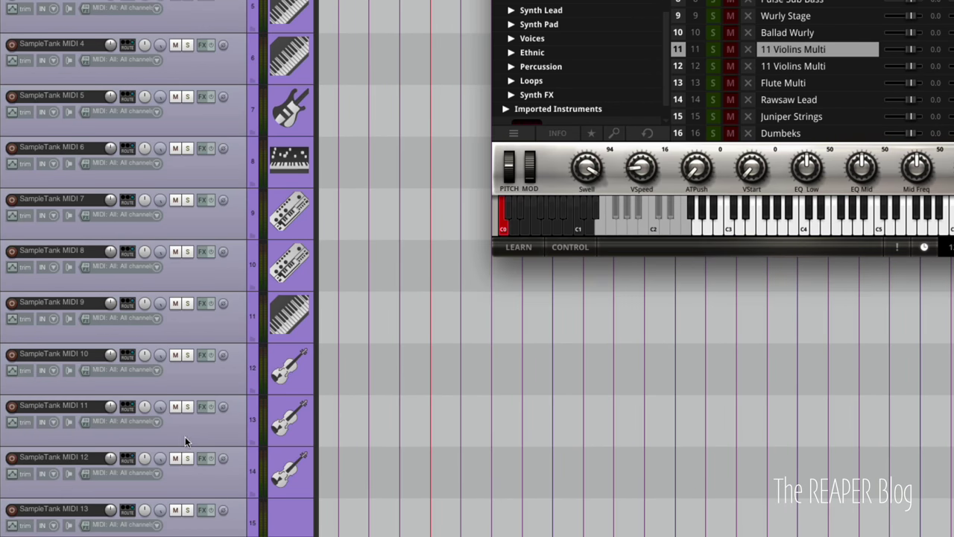
# Arm SampleTank MIDI 11 for recording and keyswitch the violins to Detache Short
pyautogui.click(59, 432)
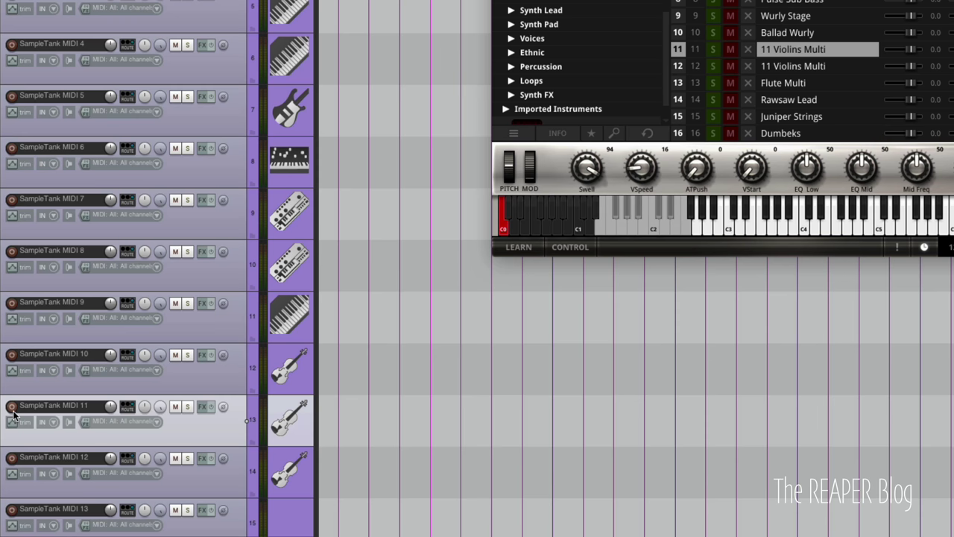
pyautogui.click(11, 406)
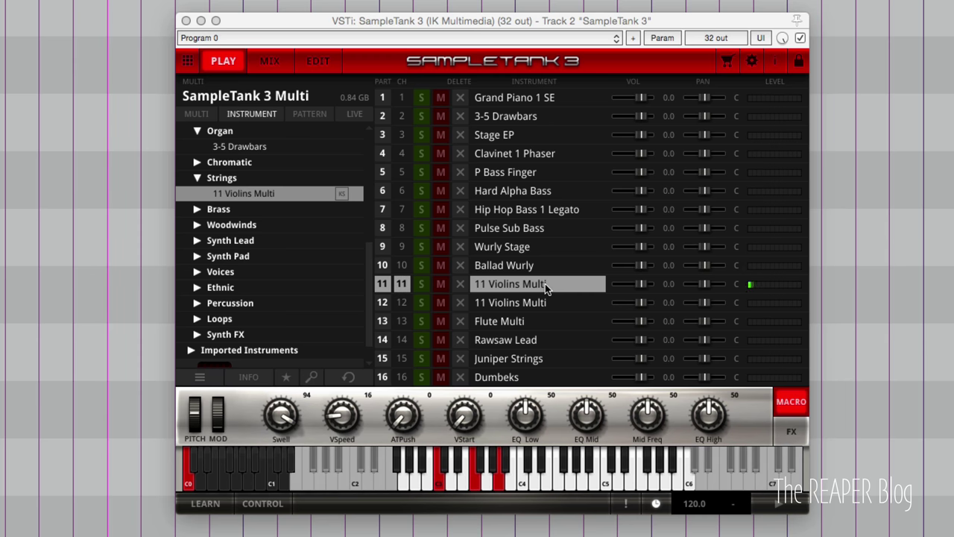
pyautogui.click(253, 481)
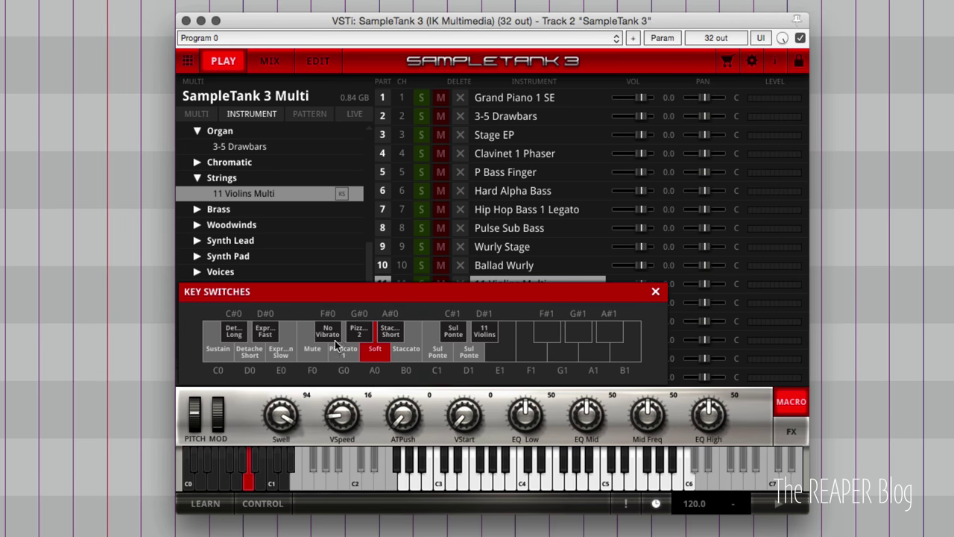
pyautogui.click(238, 483)
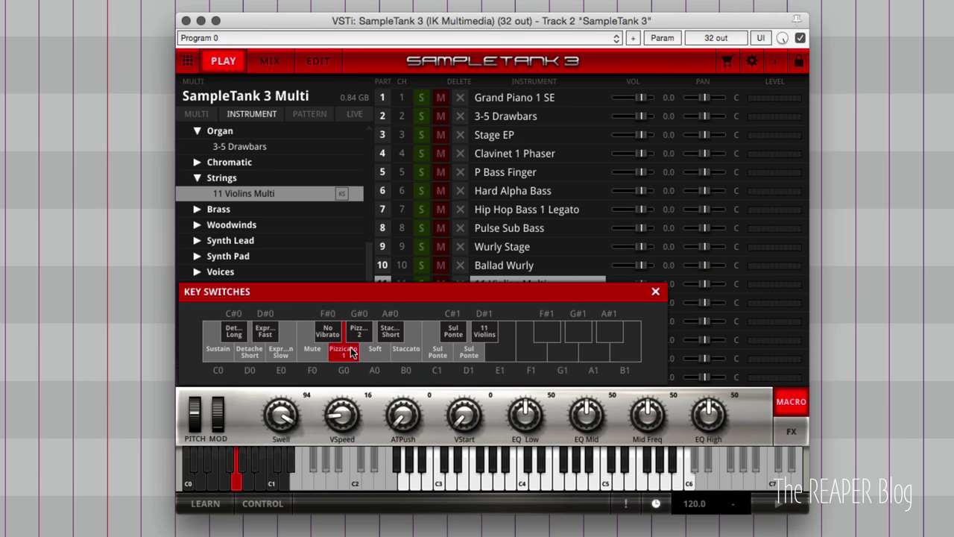
pyautogui.click(405, 358)
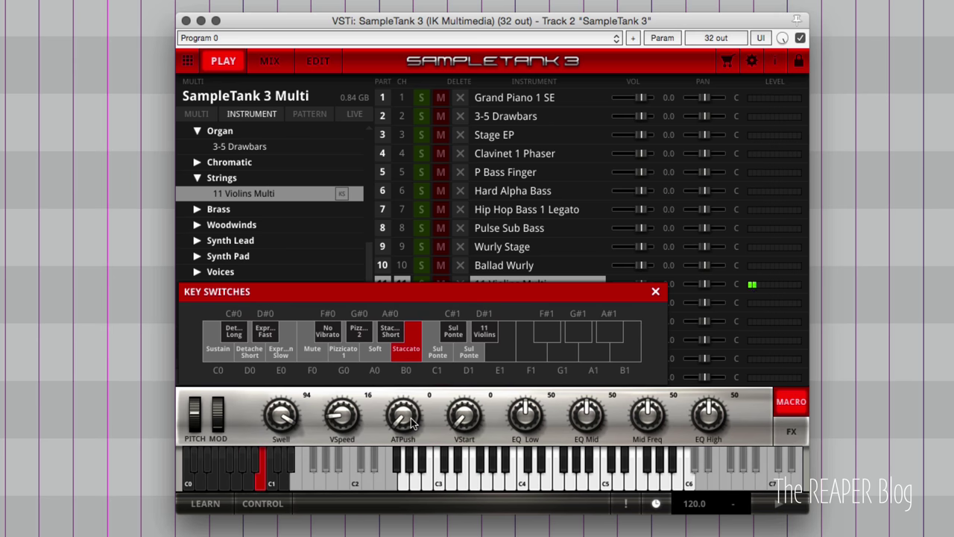
pyautogui.click(290, 351)
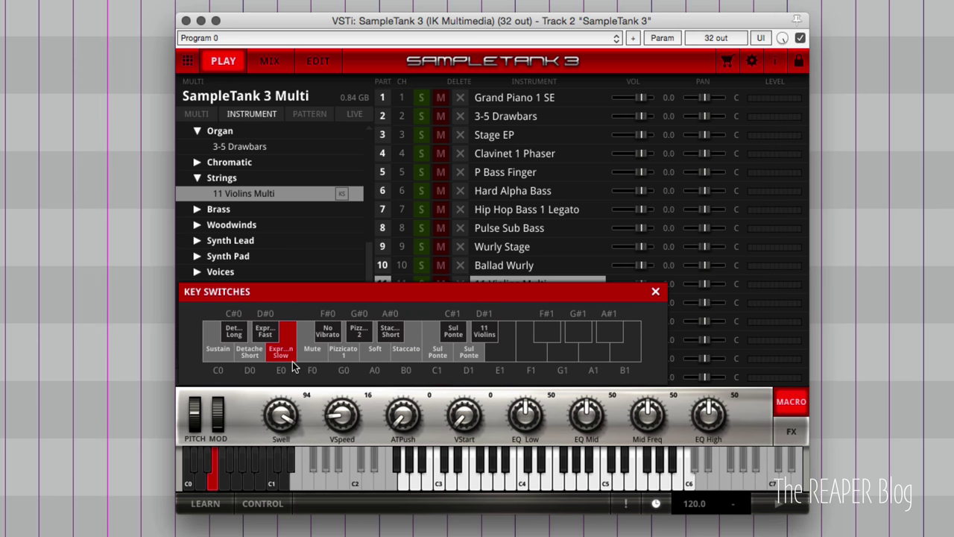
pyautogui.click(254, 355)
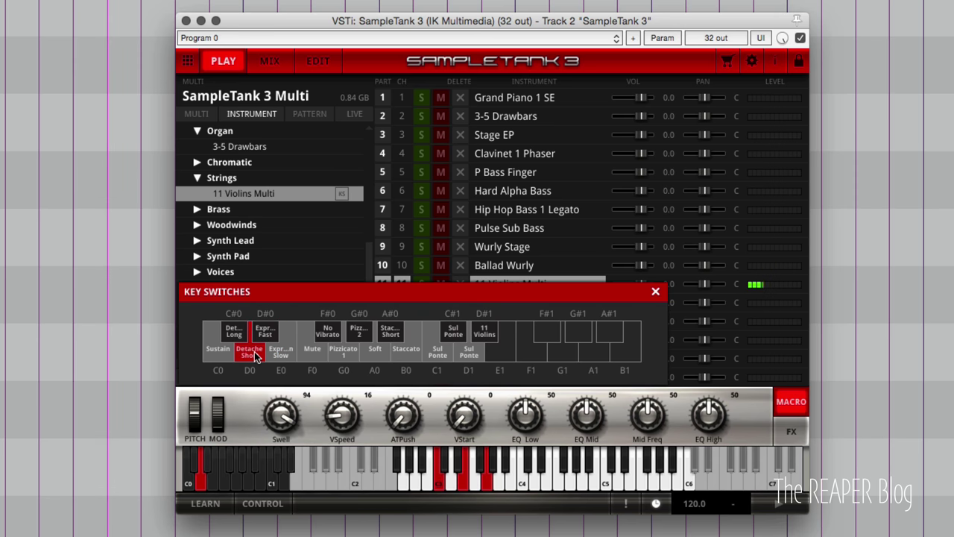
pyautogui.click(656, 291)
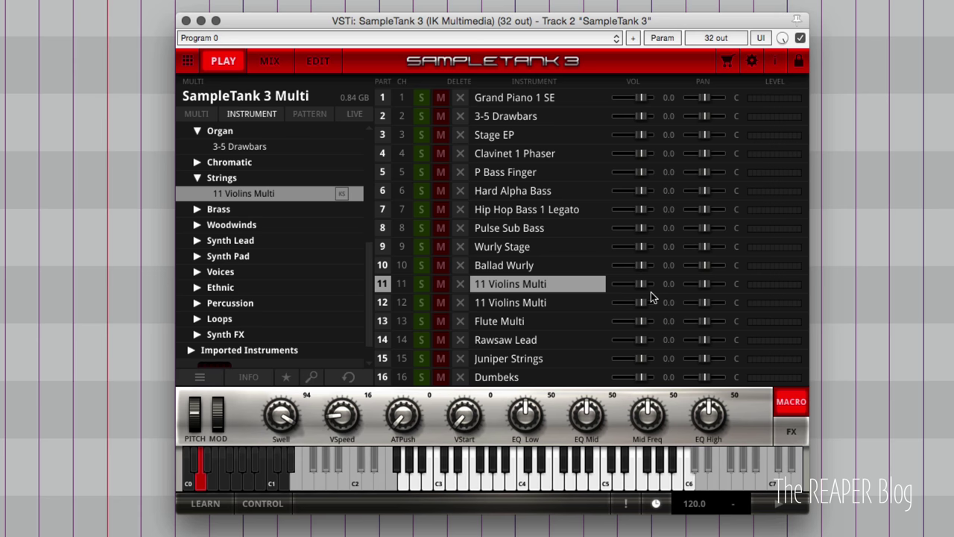
# Play a test note on part 5, P Bass Finger, then select part 6, Hard Alpha Bass
pyautogui.click(506, 228)
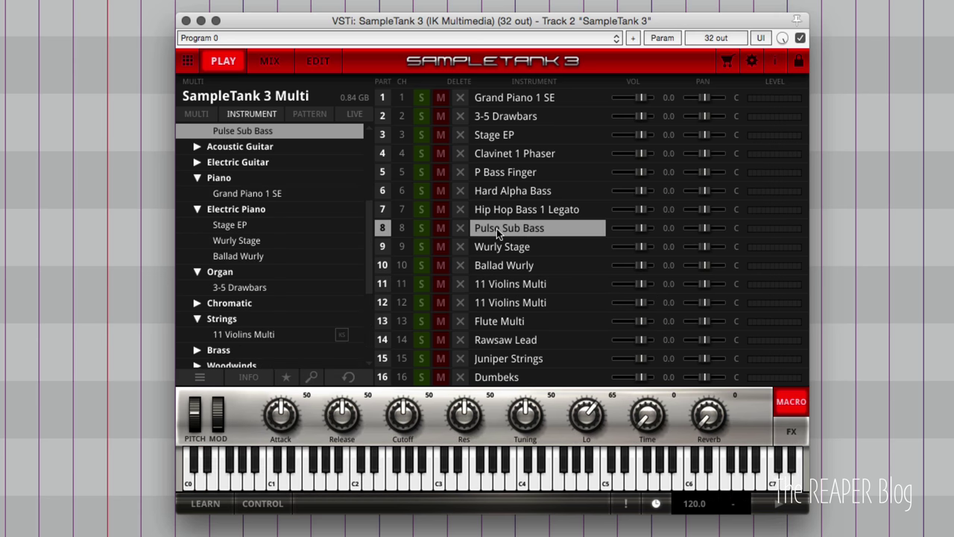
pyautogui.click(507, 190)
pyautogui.click(516, 154)
pyautogui.click(514, 172)
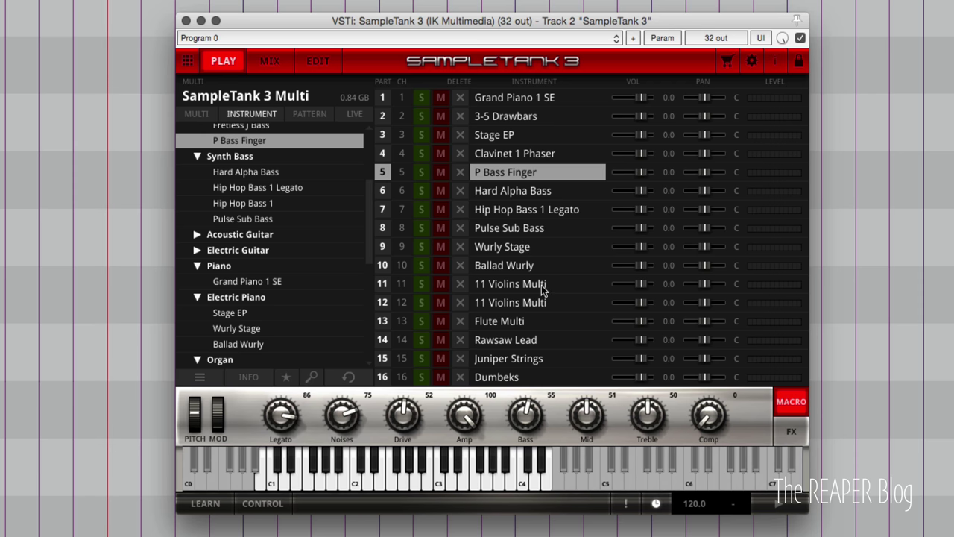
pyautogui.click(261, 483)
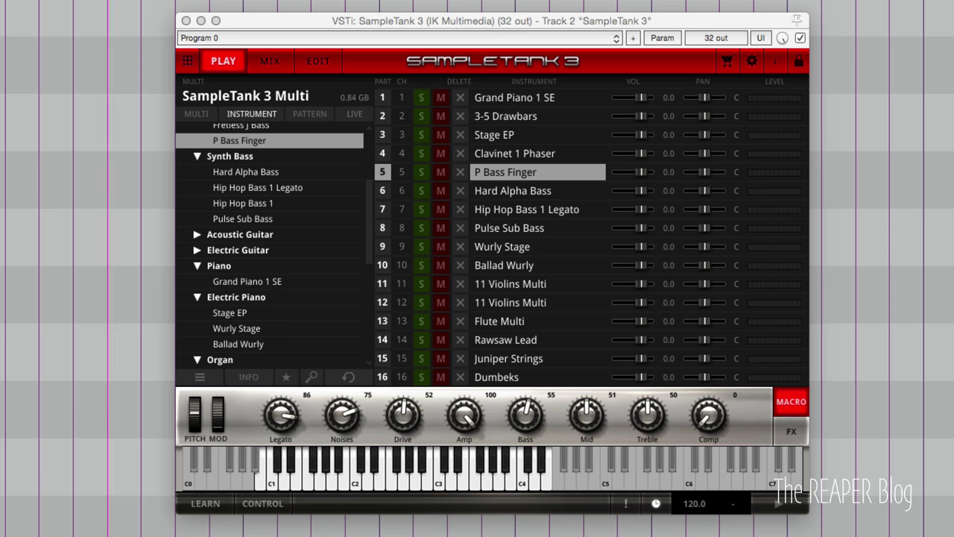
pyautogui.click(553, 193)
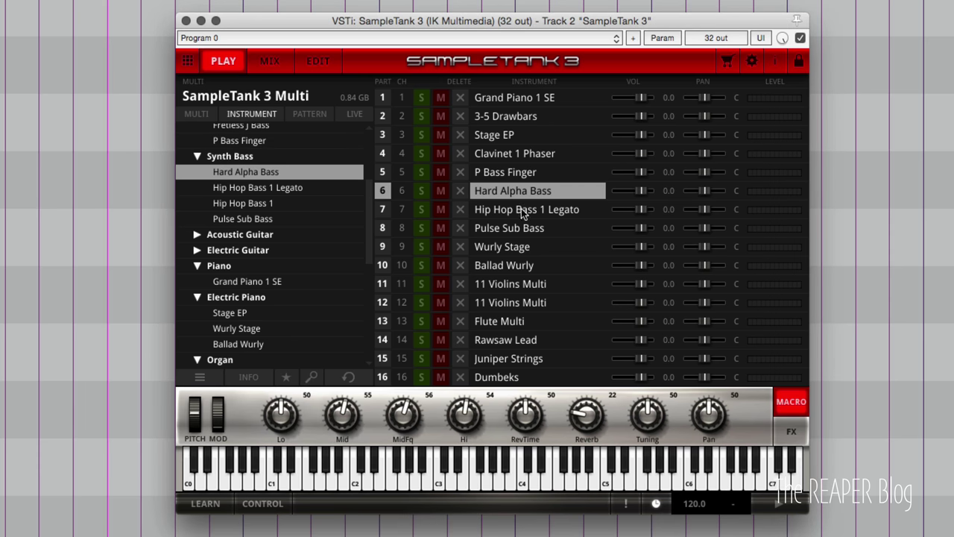
# Review Hard Alpha Bass's Reverb, EQ/Comp, Phaser and Tone Control slots, then show the Mix page
pyautogui.click(791, 432)
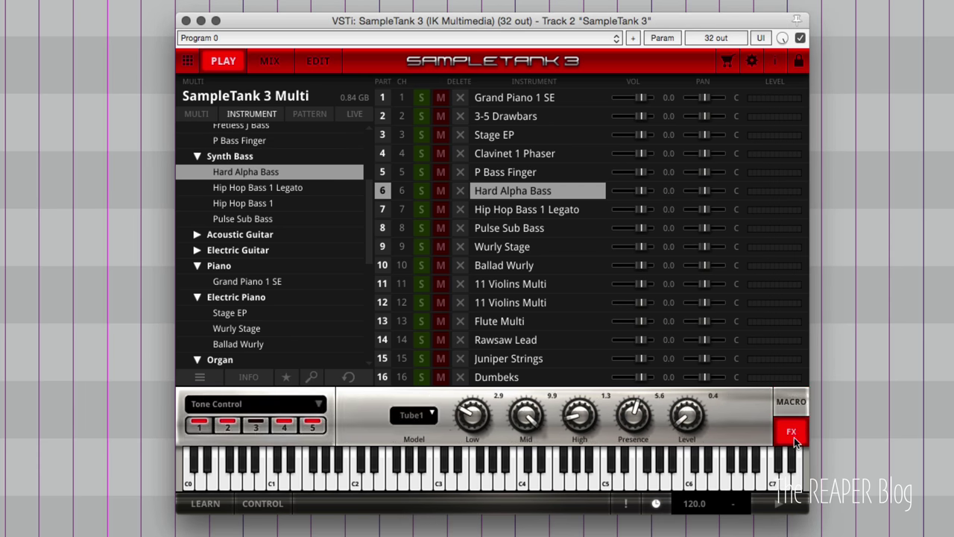
pyautogui.click(321, 406)
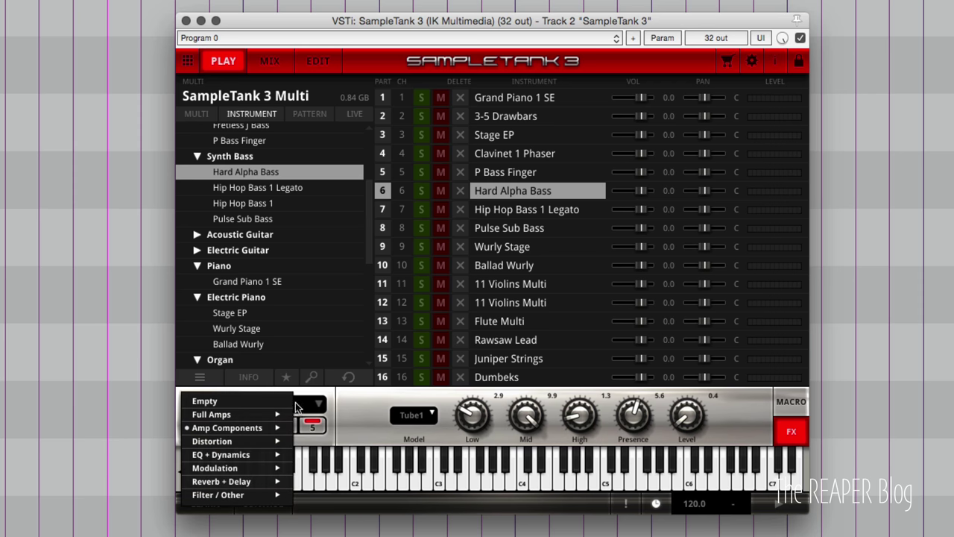
pyautogui.click(357, 421)
pyautogui.click(281, 423)
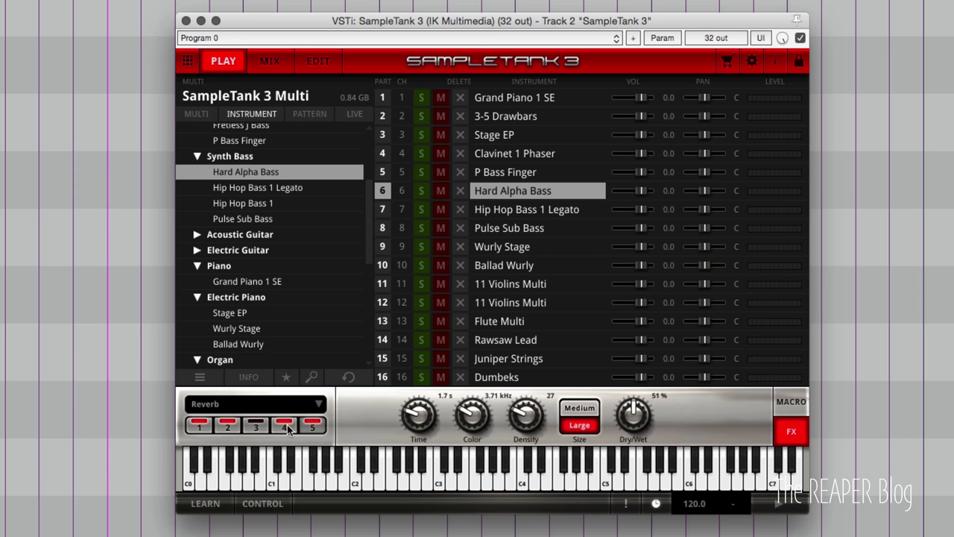
pyautogui.click(253, 424)
pyautogui.click(229, 426)
pyautogui.click(196, 426)
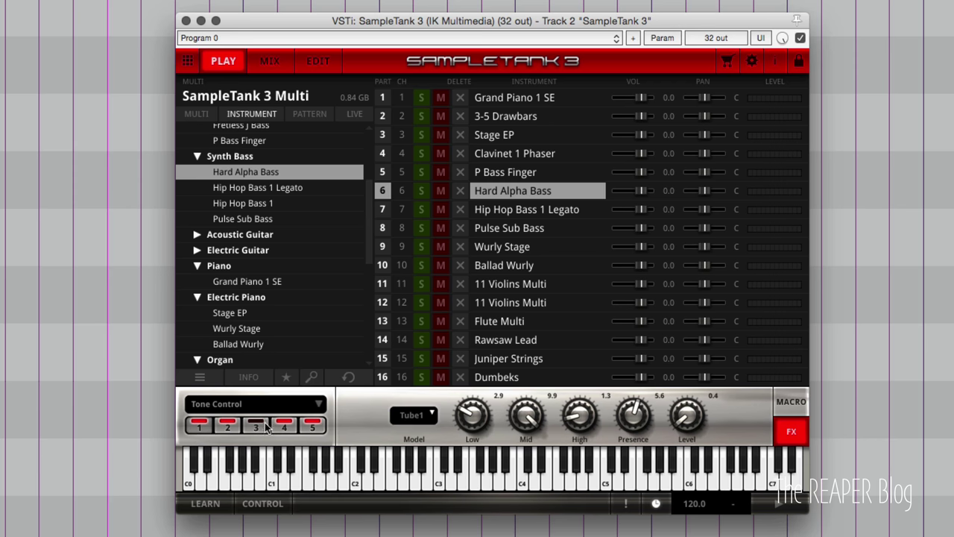
pyautogui.click(270, 60)
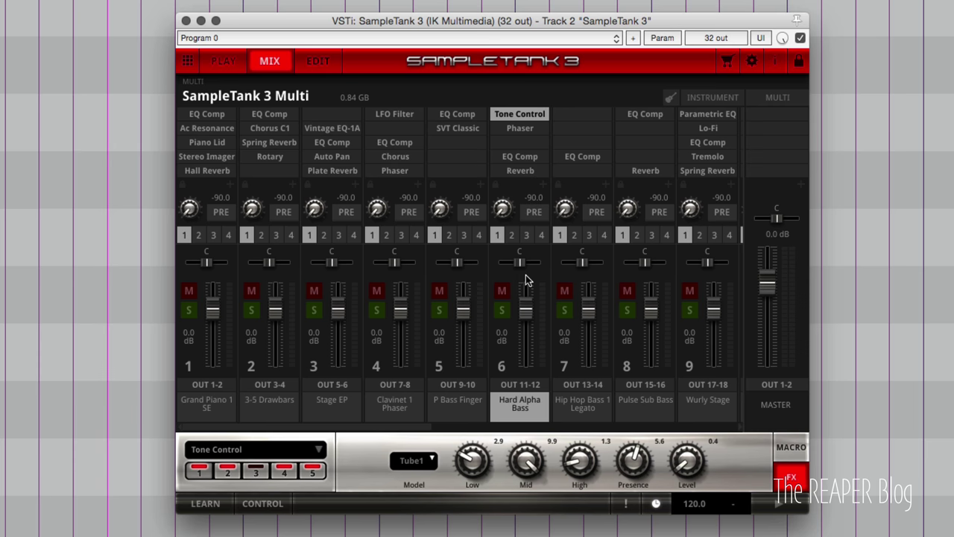
# Open the SampleTank 3 Edit page for the Hard Alpha Bass instrument
pyautogui.click(303, 58)
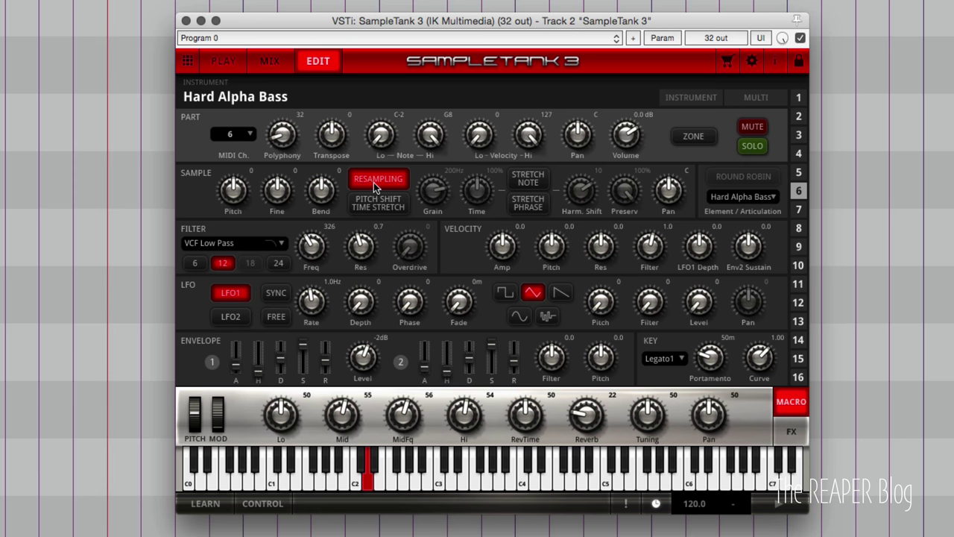
# Switch Hard Alpha Bass to pitch shift/time stretch with Grain about 24Hz and Time 102%
pyautogui.click(383, 203)
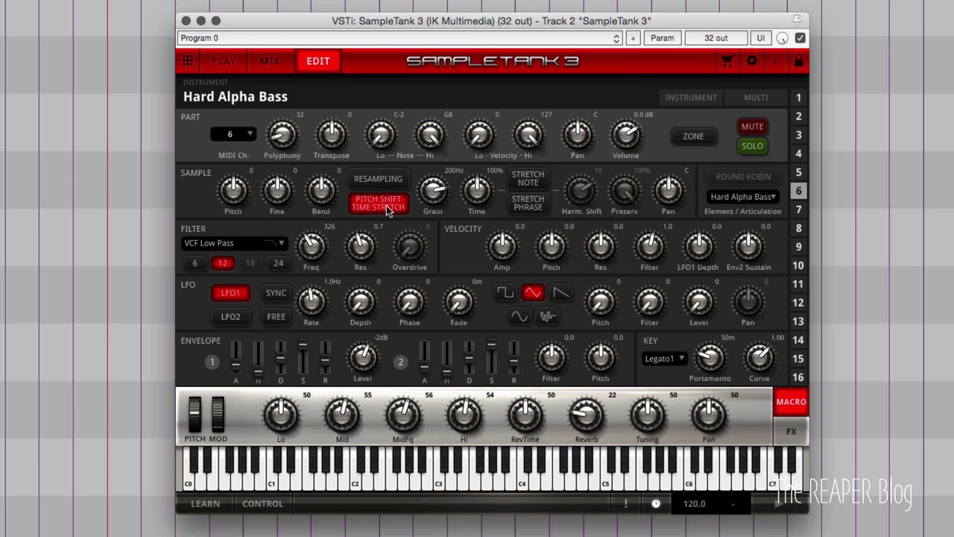
pyautogui.moveTo(429, 218); pyautogui.dragTo(481, 113)
pyautogui.moveTo(434, 193); pyautogui.dragTo(445, 277)
pyautogui.moveTo(474, 205); pyautogui.dragTo(475, 255)
# Put SampleTank back on its Mix page and select REAPER's SampleTank Multi folder track
pyautogui.click(266, 62)
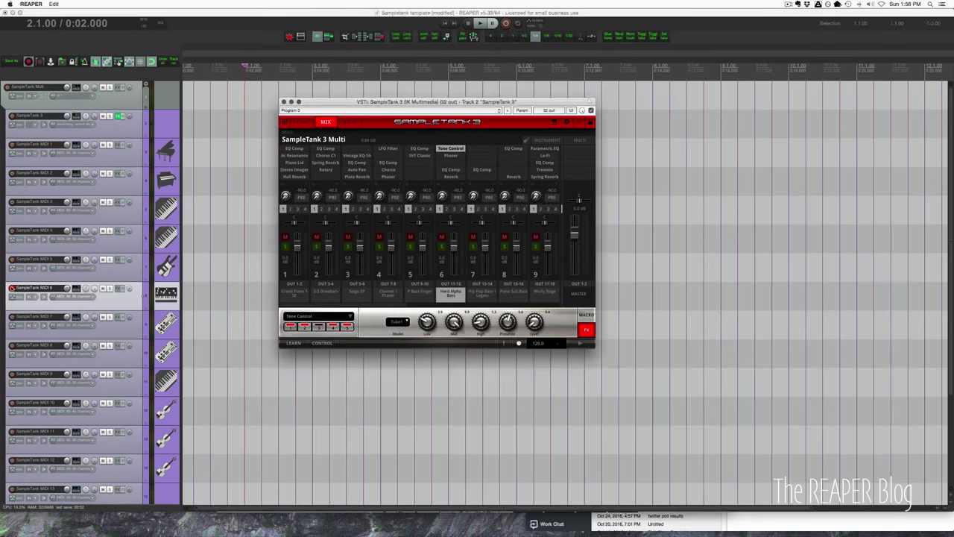
pyautogui.click(120, 201)
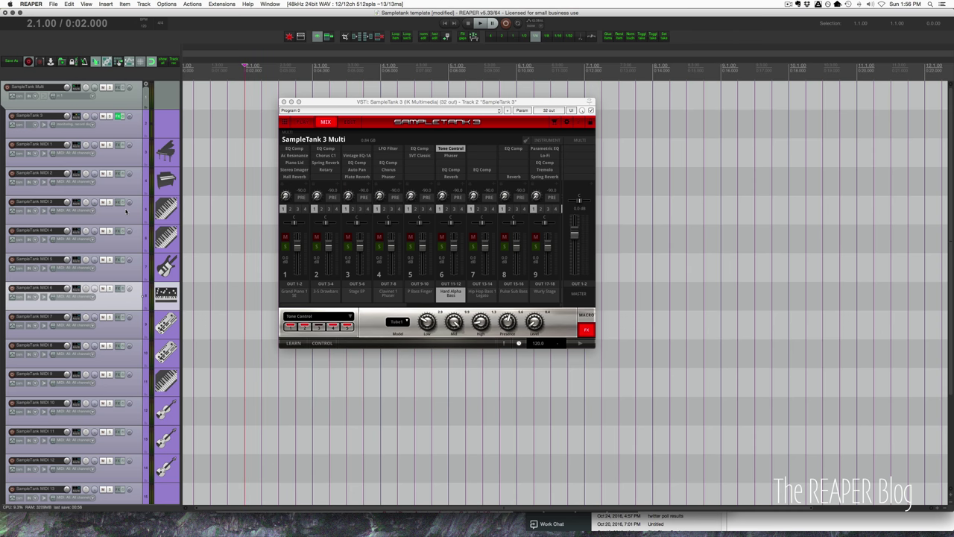
pyautogui.click(124, 107)
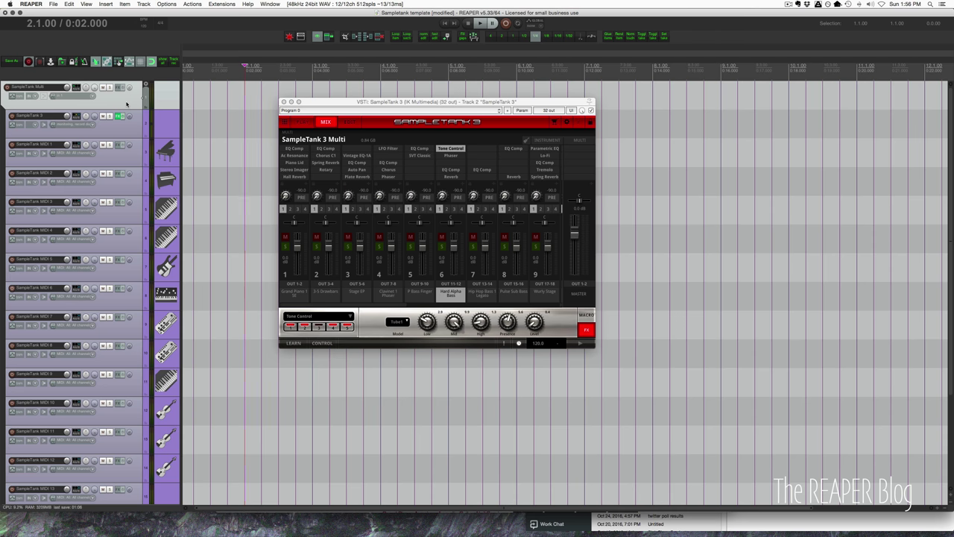
# Delete the old SampleTank folder with its 33 child tracks, then insert SampleTank 3 (32 out) on a new track
pyautogui.press('Delete')
pyautogui.press('Return')
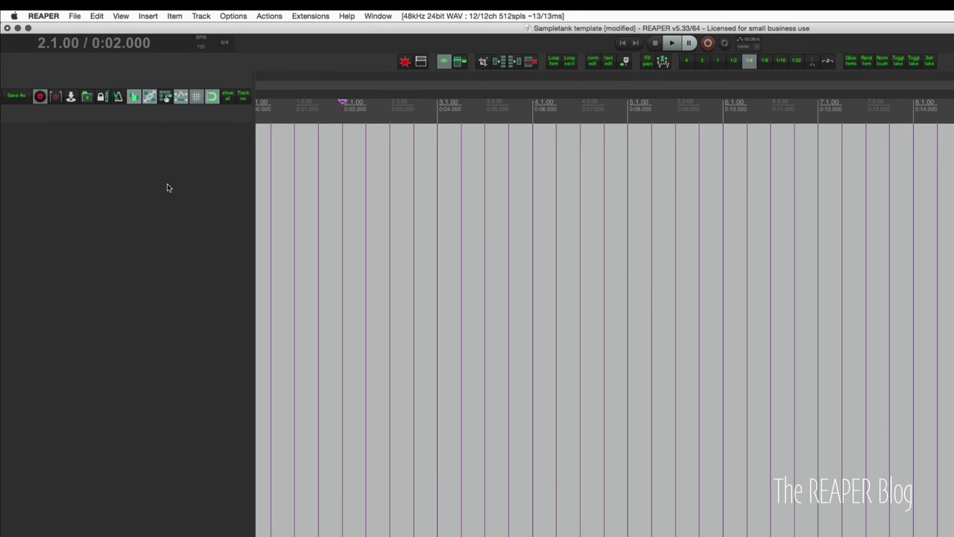
pyautogui.rightClick(96, 166)
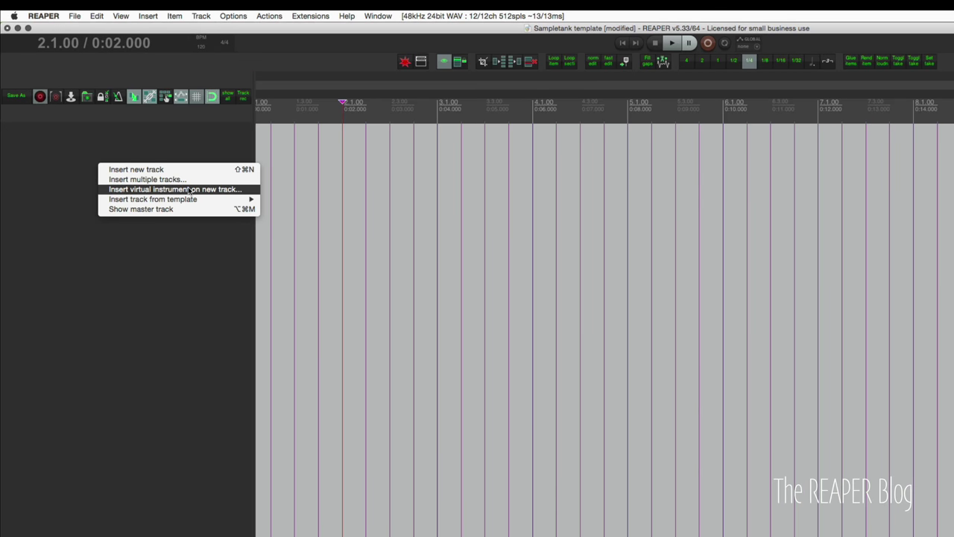
pyautogui.click(134, 187)
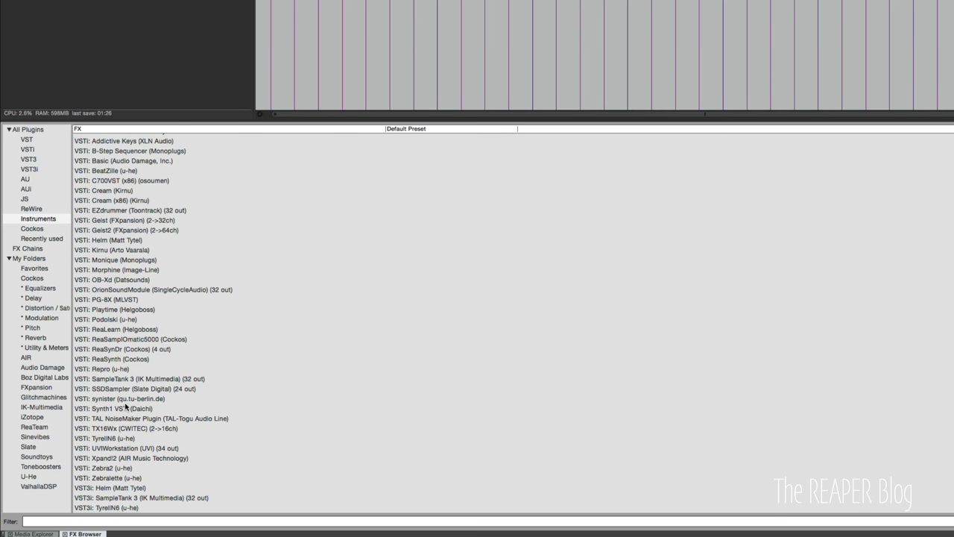
pyautogui.click(132, 380)
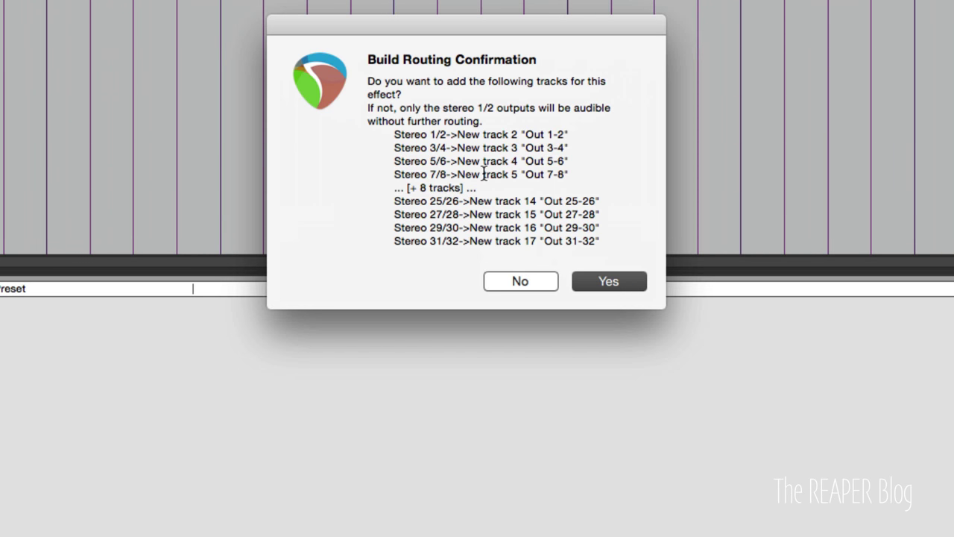
# Accept building one stereo track per output, then inspect the SampleTank 3 track's routing
pyautogui.click(607, 285)
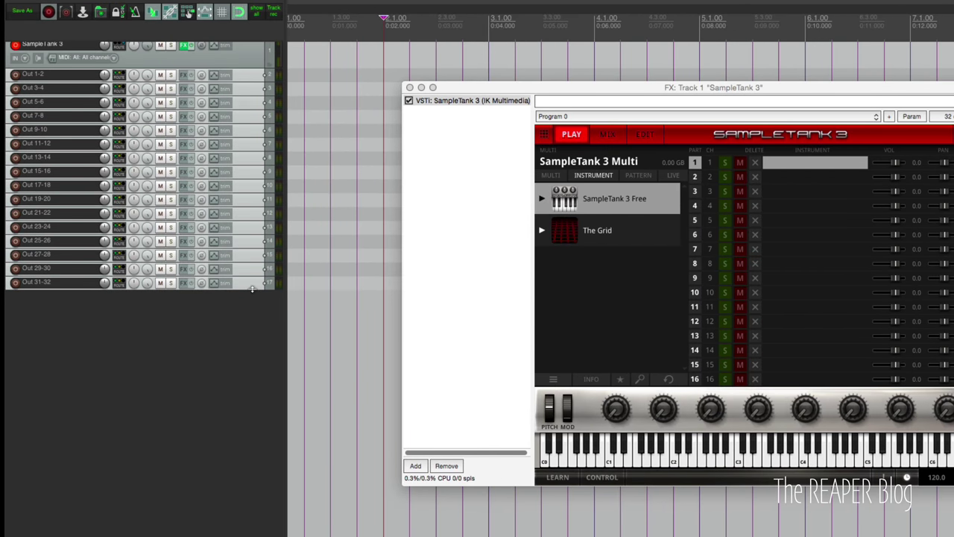
pyautogui.click(231, 327)
pyautogui.scroll(1, 230, 324)
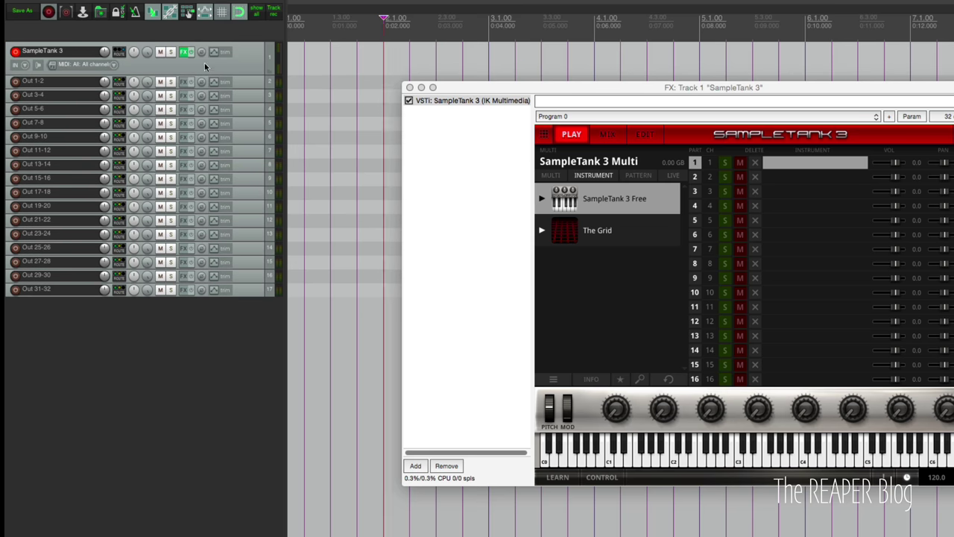
pyautogui.click(119, 52)
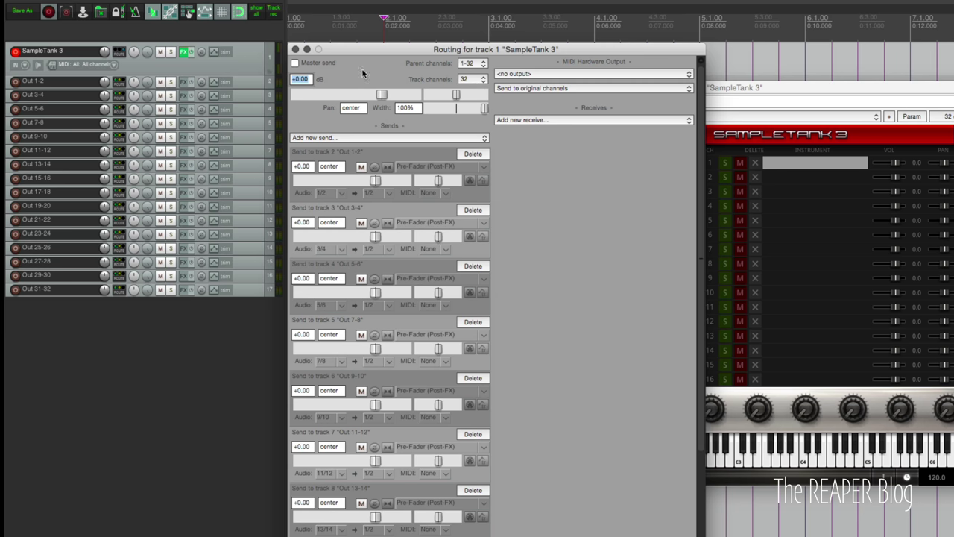
pyautogui.click(166, 68)
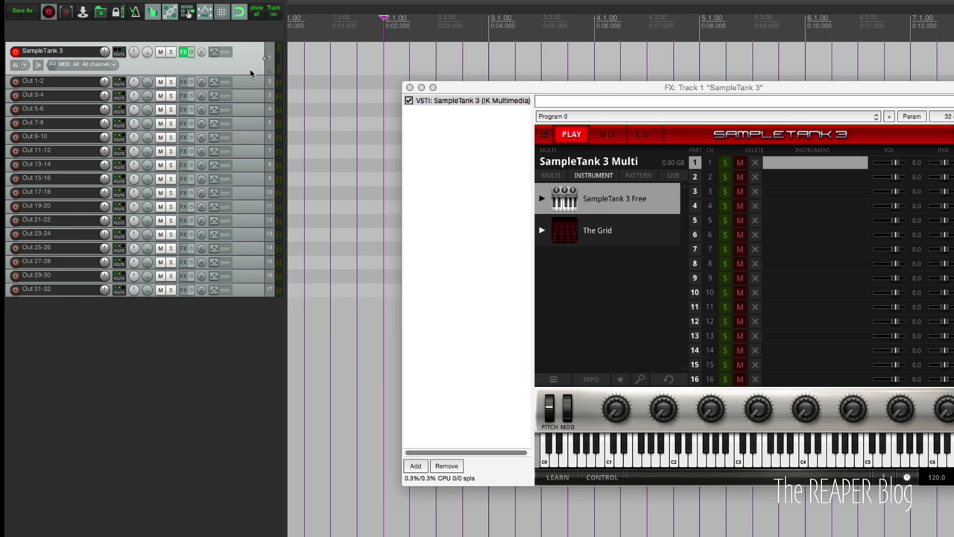
# Recheck the SampleTank 3 routing and select tracks Out 1-2 through Out 31-32 to confirm them
pyautogui.click(119, 54)
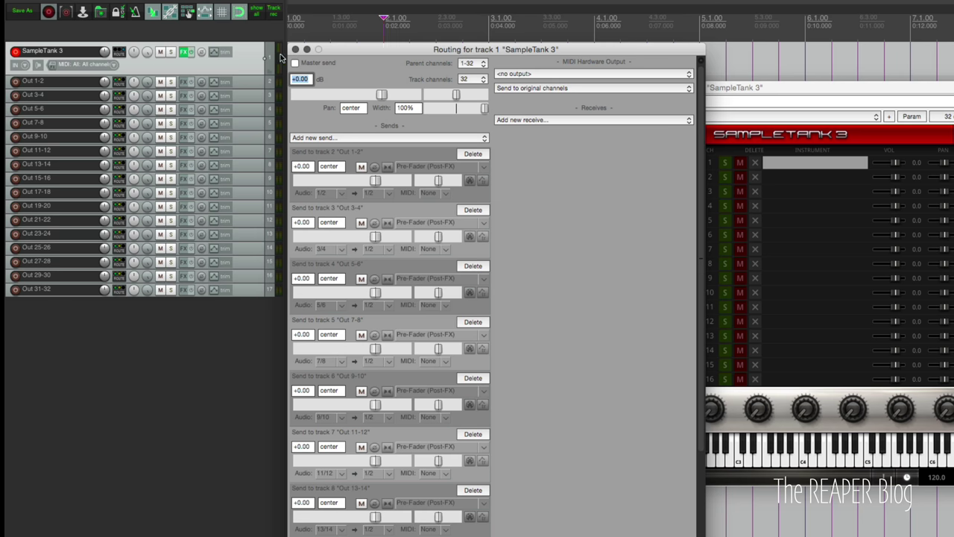
pyautogui.moveTo(760, 87); pyautogui.dragTo(843, 78)
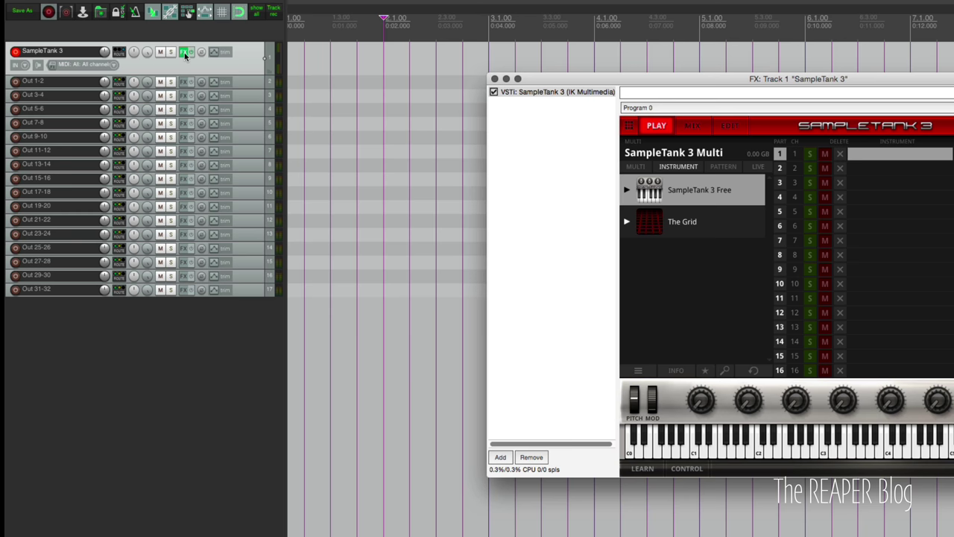
pyautogui.click(248, 289)
pyautogui.keyDown('shift'); pyautogui.click(247, 284); pyautogui.keyUp('shift')
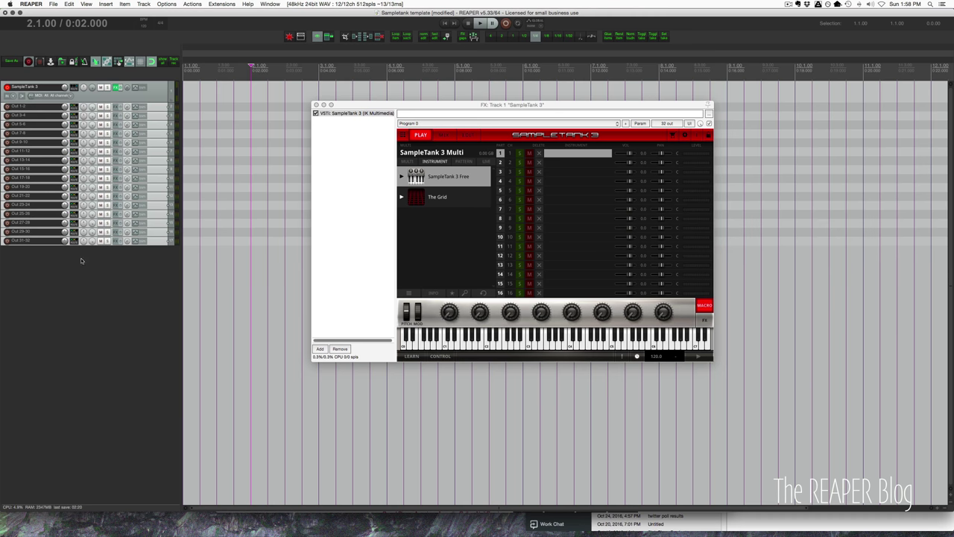
pyautogui.click(101, 285)
pyautogui.click(364, 110)
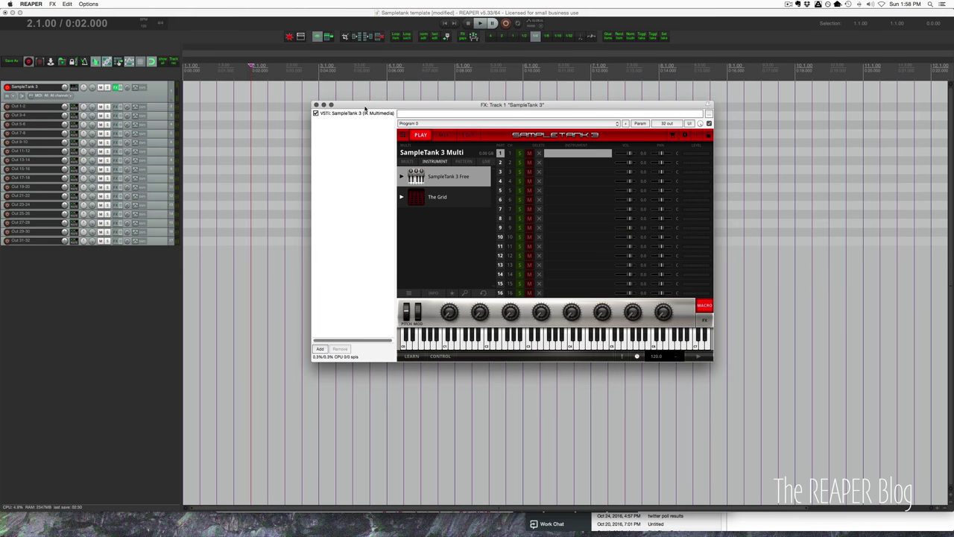
pyautogui.click(269, 103)
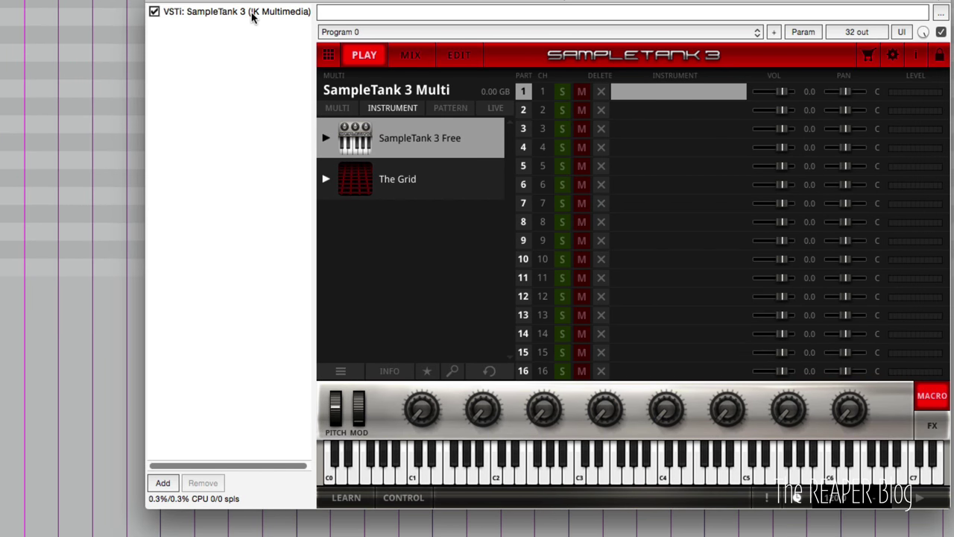
# Build 16 channels of MIDI routing into SampleTank 3 from its FX chain entry
pyautogui.rightClick(253, 13)
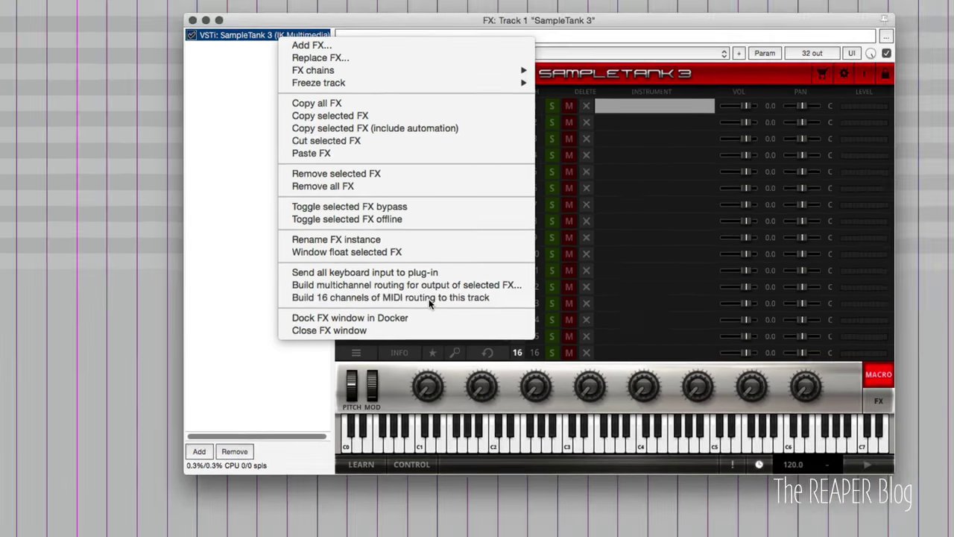
pyautogui.click(430, 303)
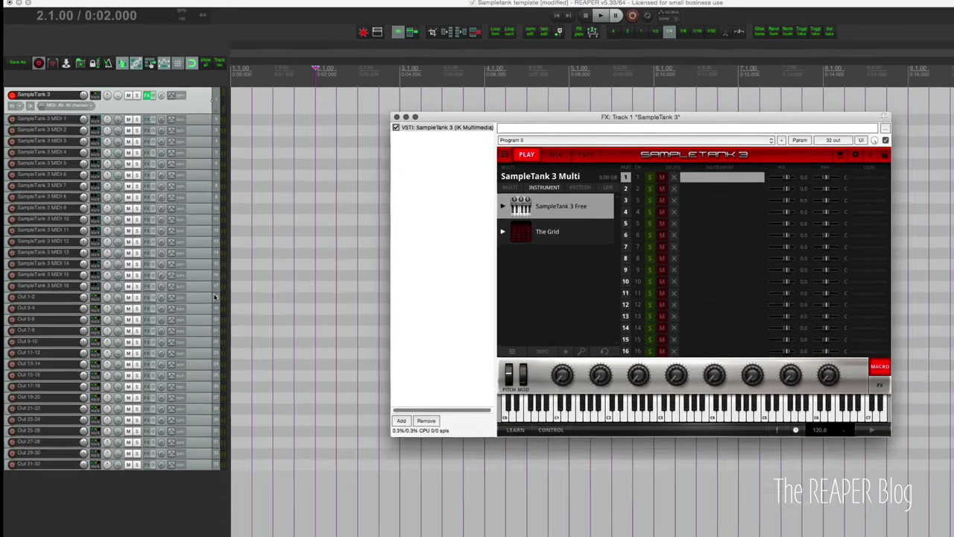
# Colour the selected SampleTank 3 MIDI tracks pink
pyautogui.rightClick(155, 242)
pyautogui.moveTo(204, 395)
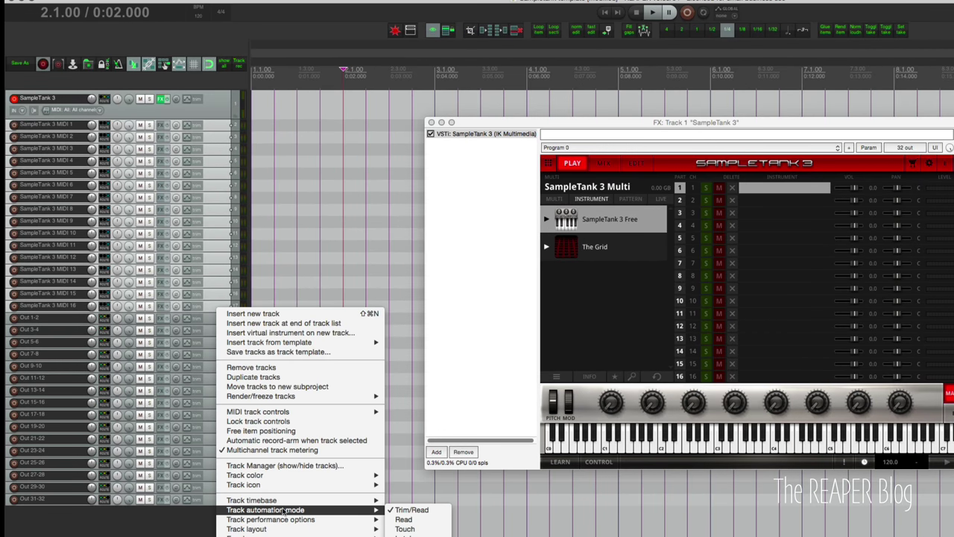
pyautogui.moveTo(300, 475)
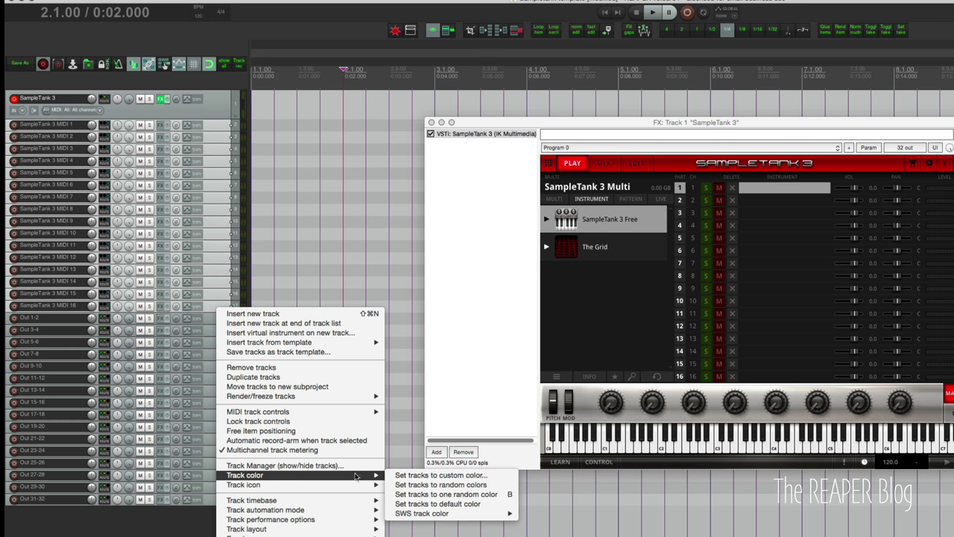
pyautogui.click(465, 495)
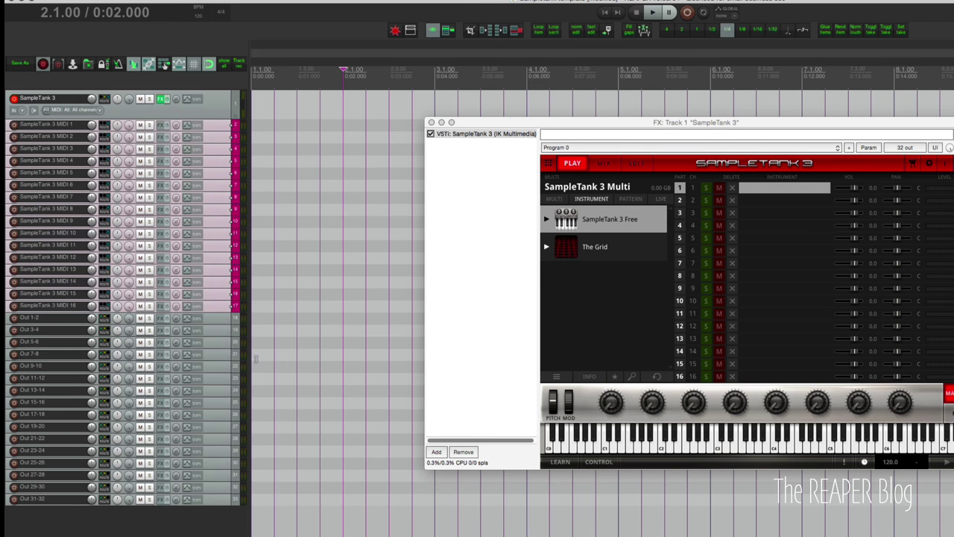
# Colour tracks Out 1-2 through Out 31-32 green, then clear the selection
pyautogui.click(231, 318)
pyautogui.keyDown('shift'); pyautogui.click(220, 499); pyautogui.keyUp('shift')
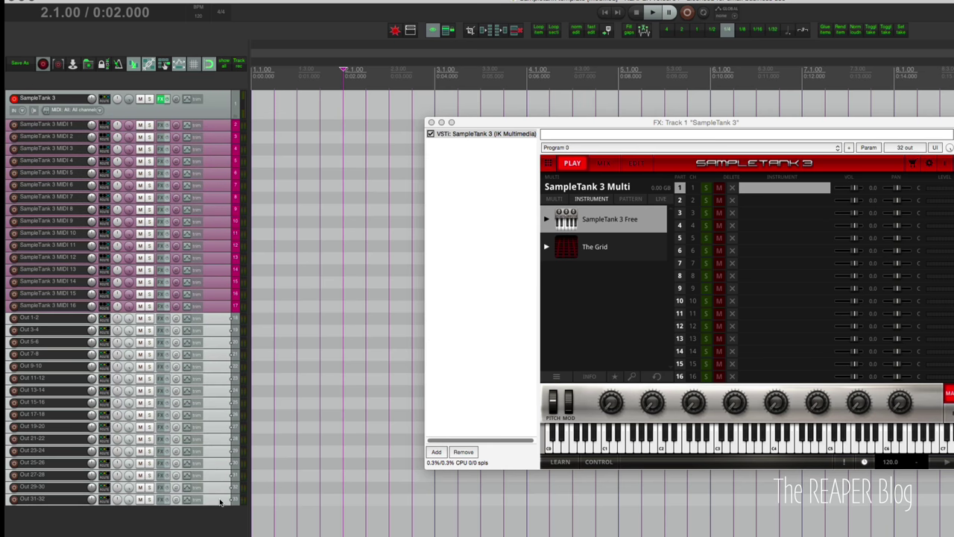
pyautogui.hotkey('ctrl', 'shift', 'c')
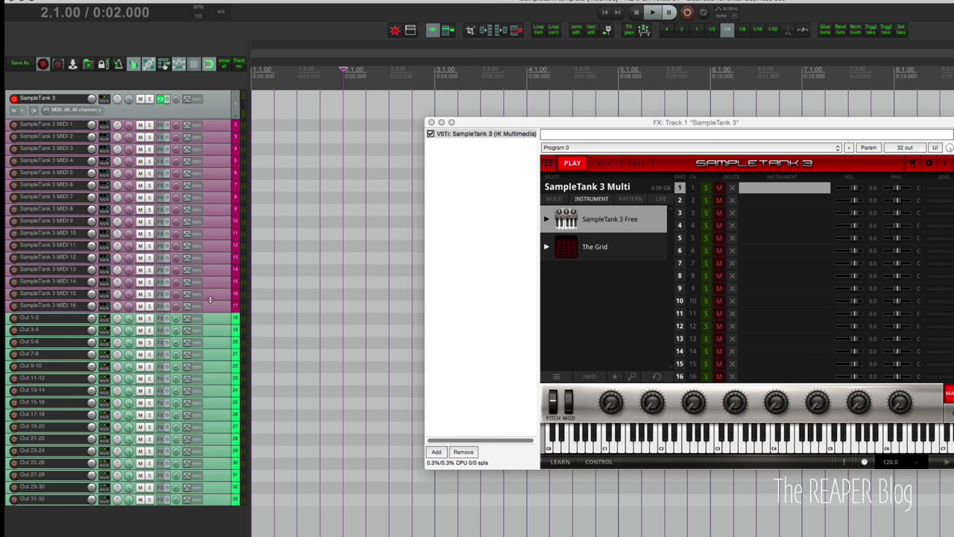
pyautogui.click(216, 115)
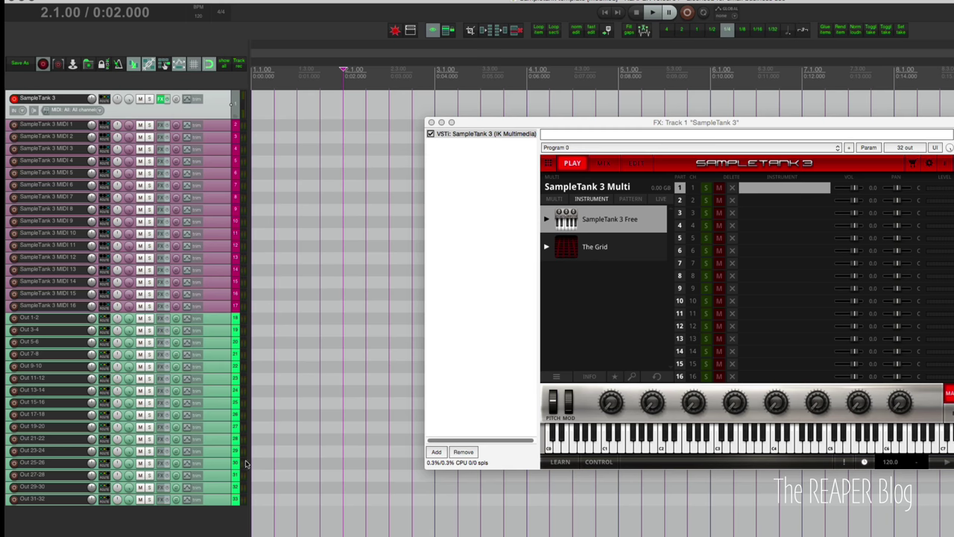
pyautogui.click(220, 532)
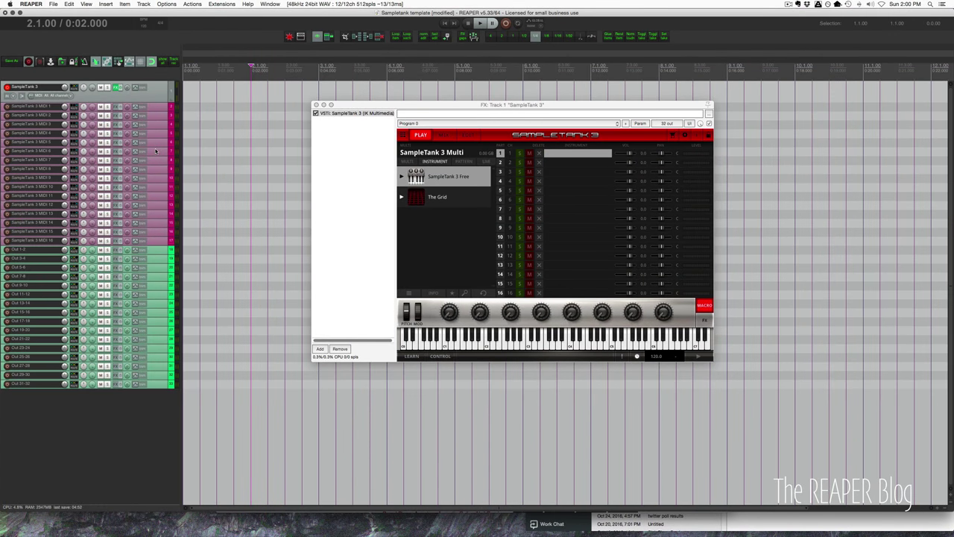
# Show the mixer, make the SampleTank 3 track taller and record-arm it
pyautogui.press('super+m')
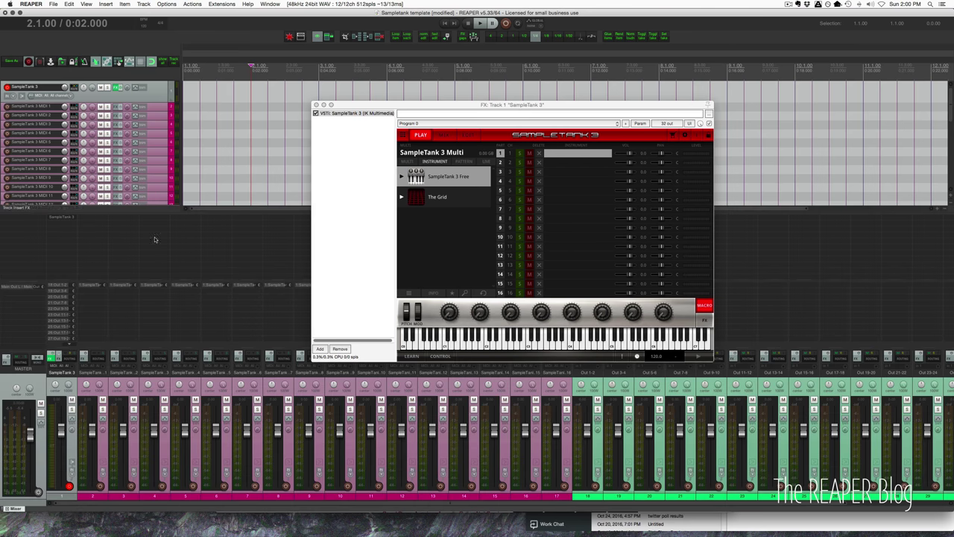
pyautogui.click(568, 451)
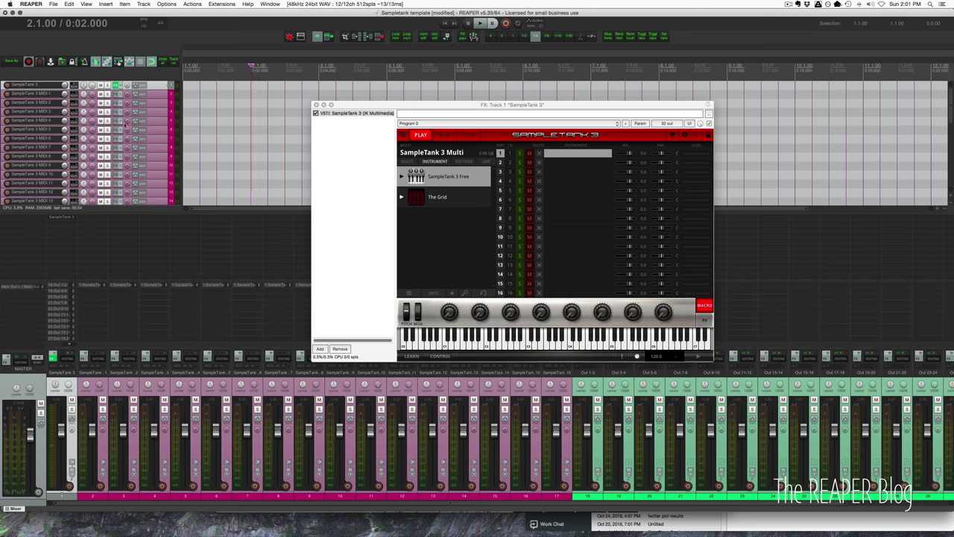
pyautogui.moveTo(154, 88); pyautogui.dragTo(102, 110)
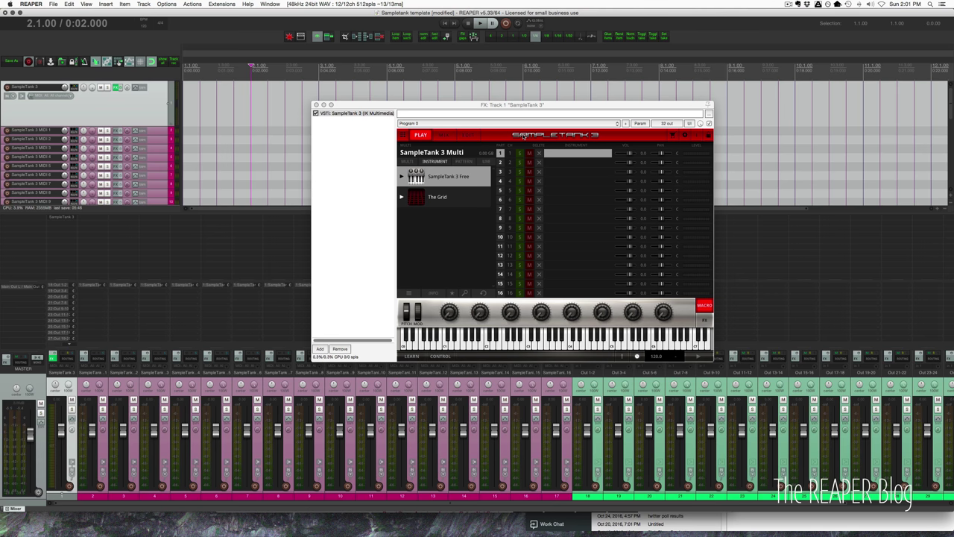
pyautogui.click(6, 87)
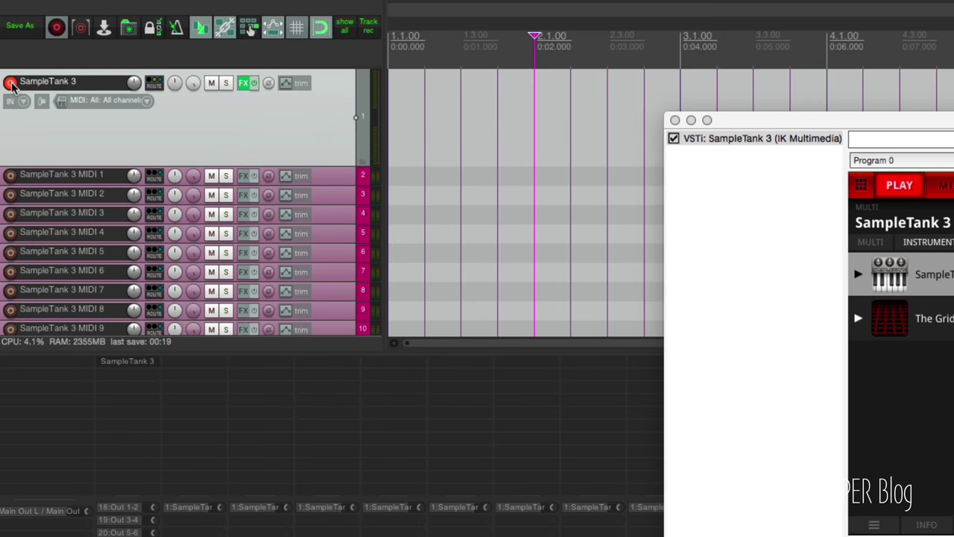
# Set SampleTank 3 to Record: disable (input monitoring only) and move its plugin window top right
pyautogui.rightClick(11, 84)
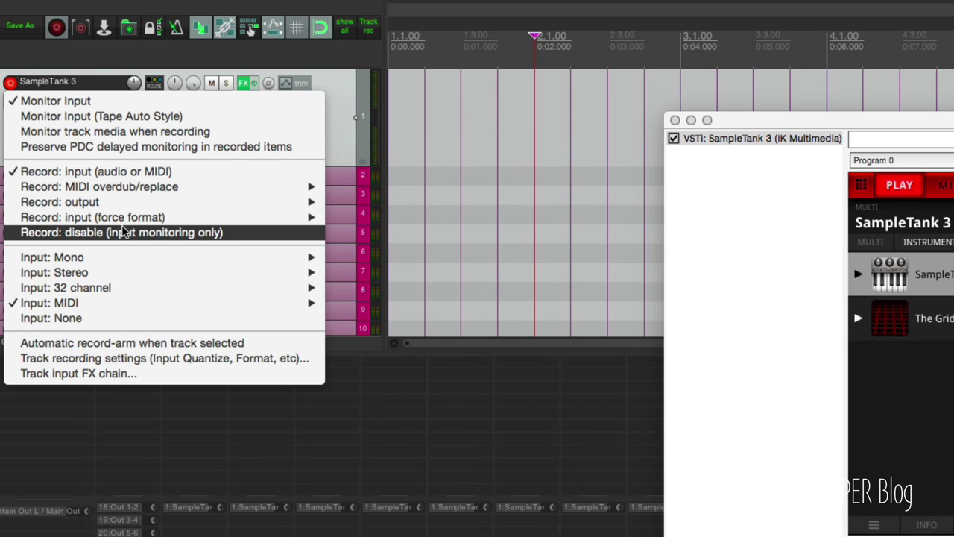
pyautogui.click(118, 234)
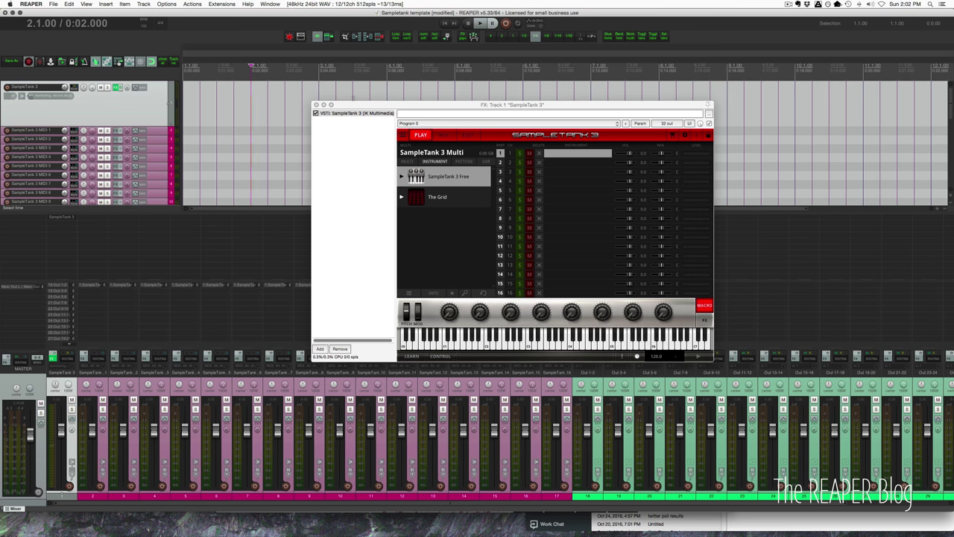
pyautogui.moveTo(326, 105); pyautogui.dragTo(478, 14)
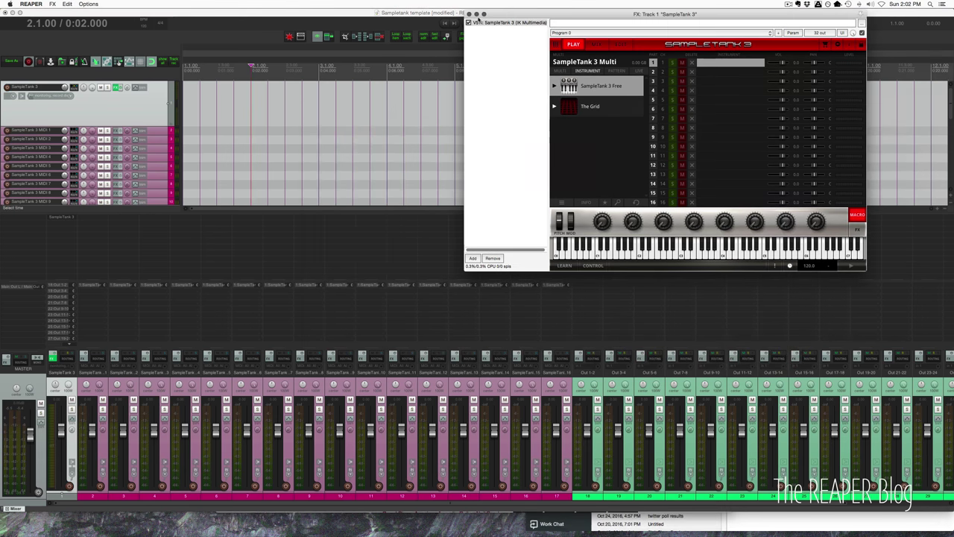
pyautogui.click(296, 503)
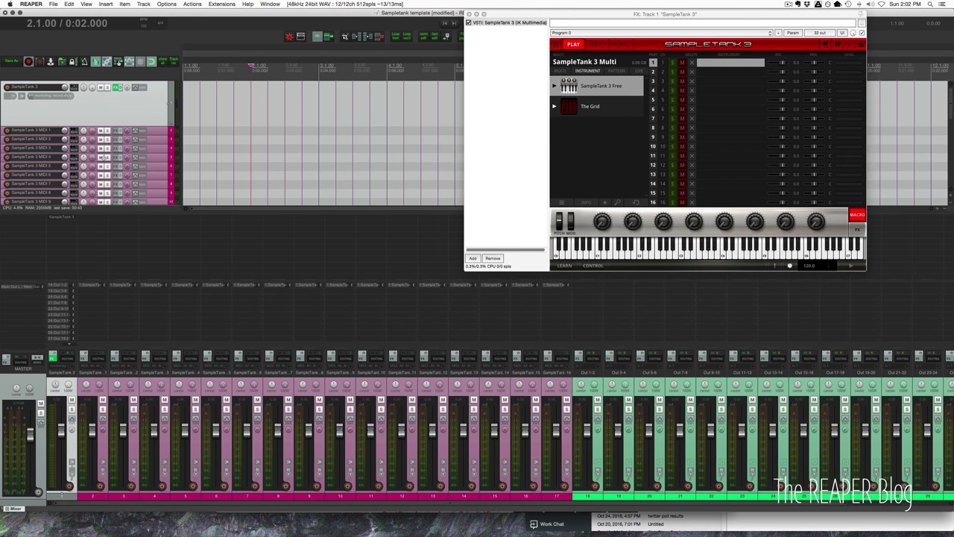
pyautogui.scroll(-5, 282, 147)
pyautogui.scroll(5, 282, 147)
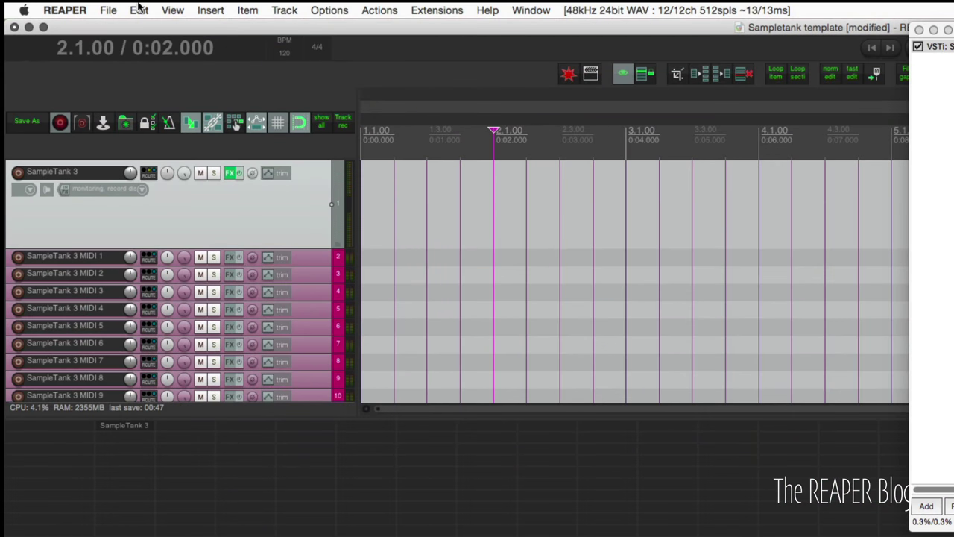
# In the Track Manager, hide SampleTank 3 MIDI 1–16 from the mixer
pyautogui.click(172, 10)
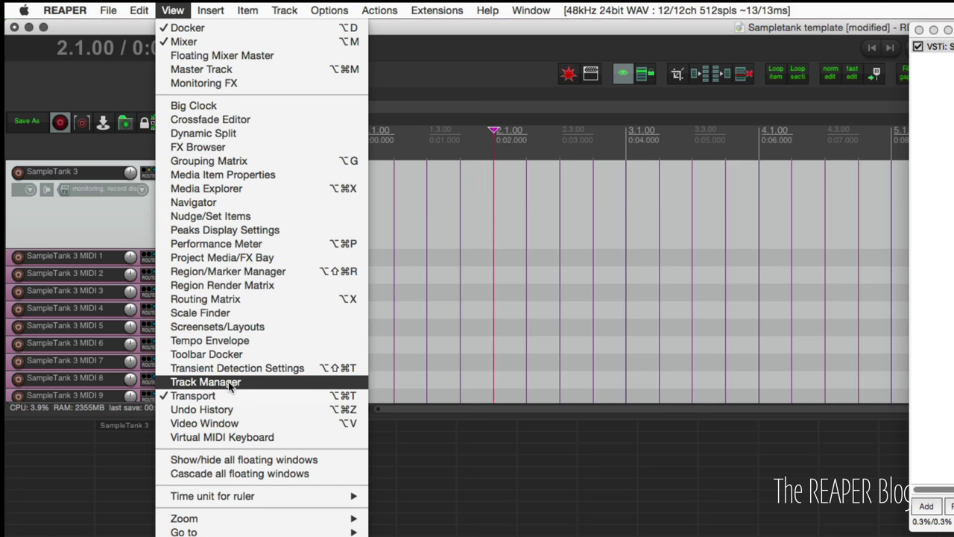
pyautogui.click(287, 383)
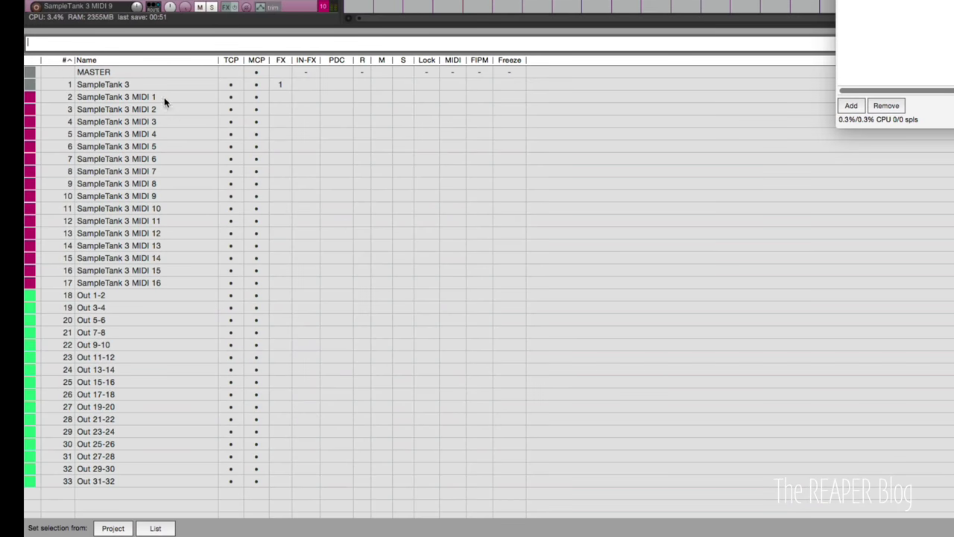
pyautogui.click(161, 96)
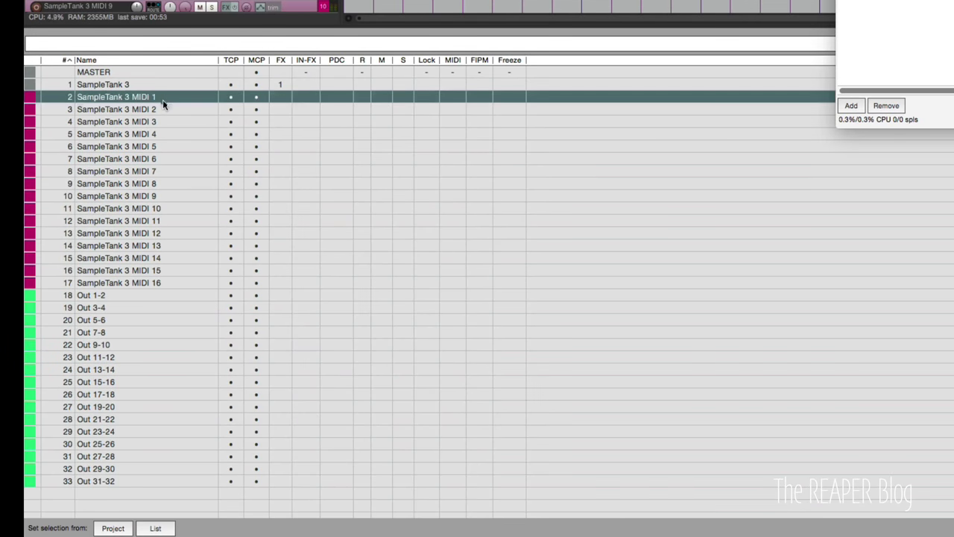
pyautogui.keyDown('shift'); pyautogui.click(171, 286); pyautogui.keyUp('shift')
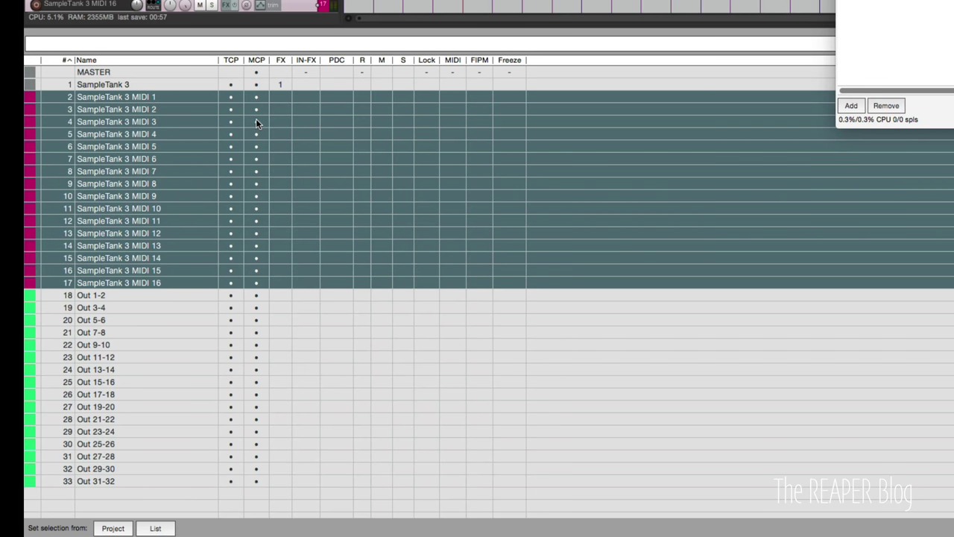
pyautogui.click(257, 100)
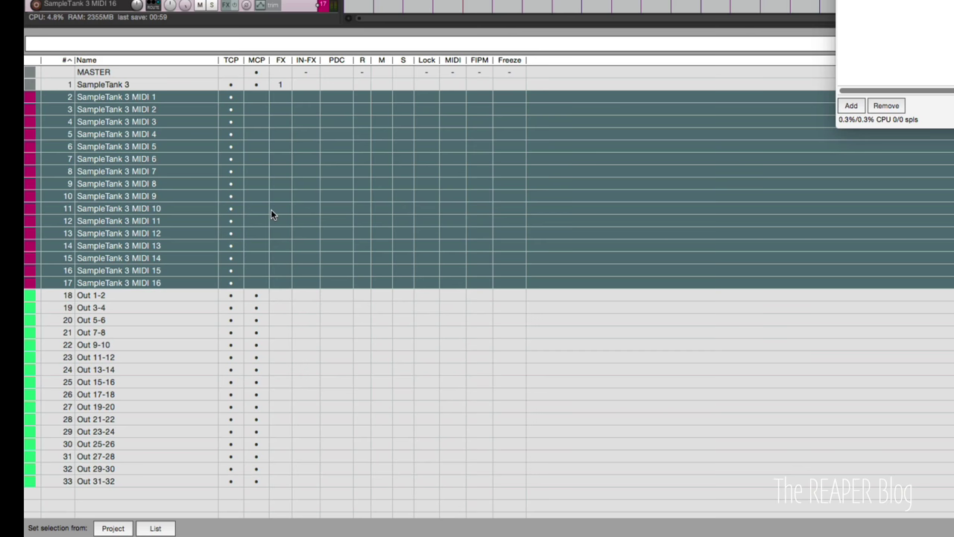
# Hide Out 1-2 through Out 31-32 from the track list and bring back the mixer
pyautogui.click(126, 295)
pyautogui.keyDown('shift'); pyautogui.click(132, 481); pyautogui.keyUp('shift')
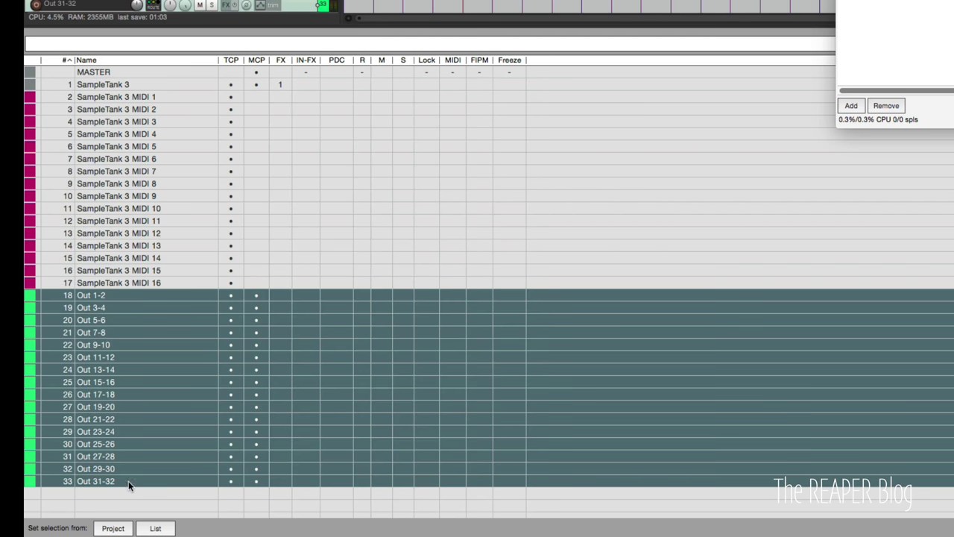
pyautogui.click(231, 296)
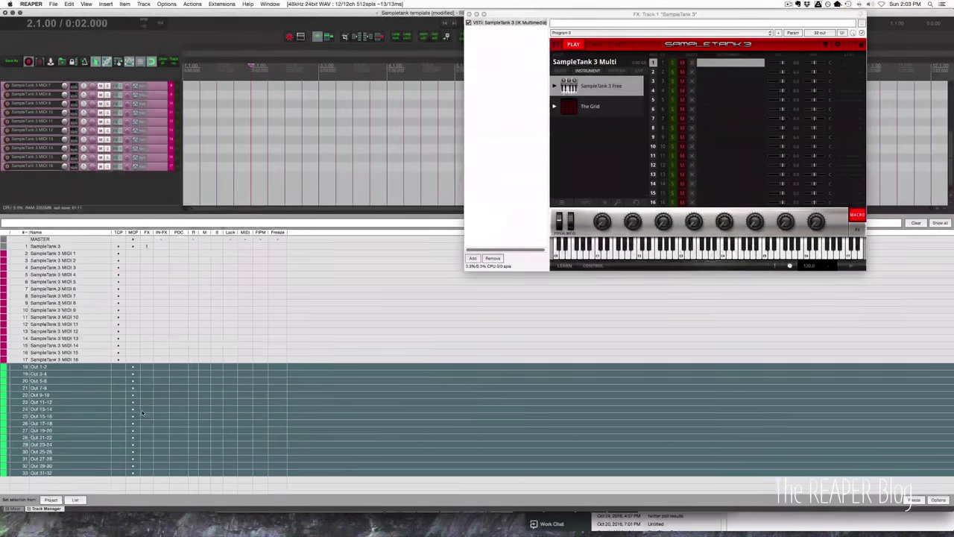
pyautogui.click(156, 168)
pyautogui.scroll(5, 156, 169)
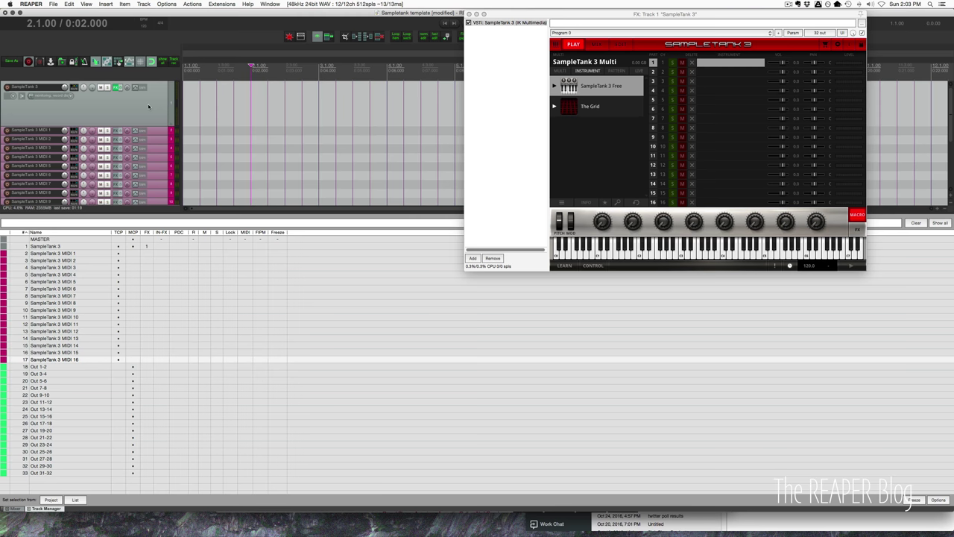
pyautogui.press('super+m')
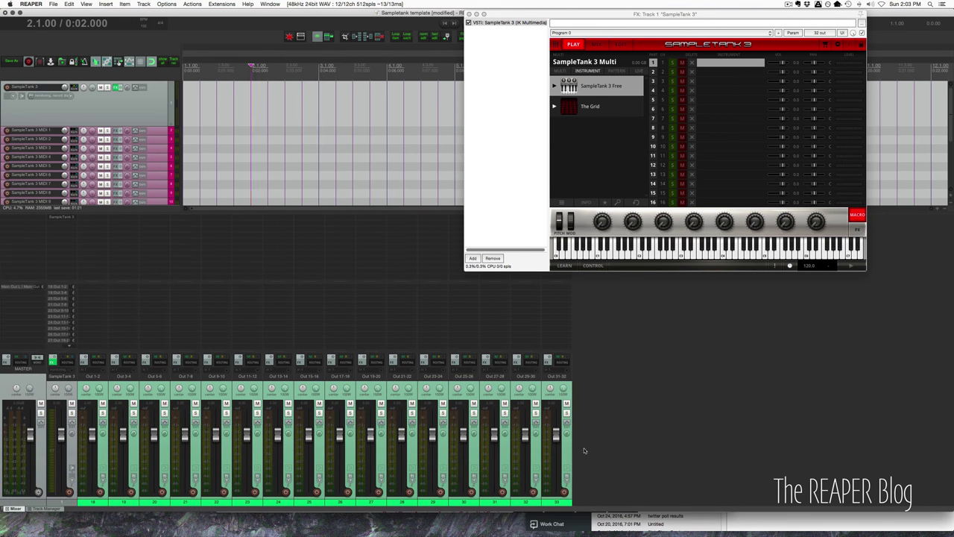
# Load the Grand Piano 1 SE preset from SampleTank 3 Free's Piano category into part 1
pyautogui.click(76, 460)
pyautogui.click(95, 454)
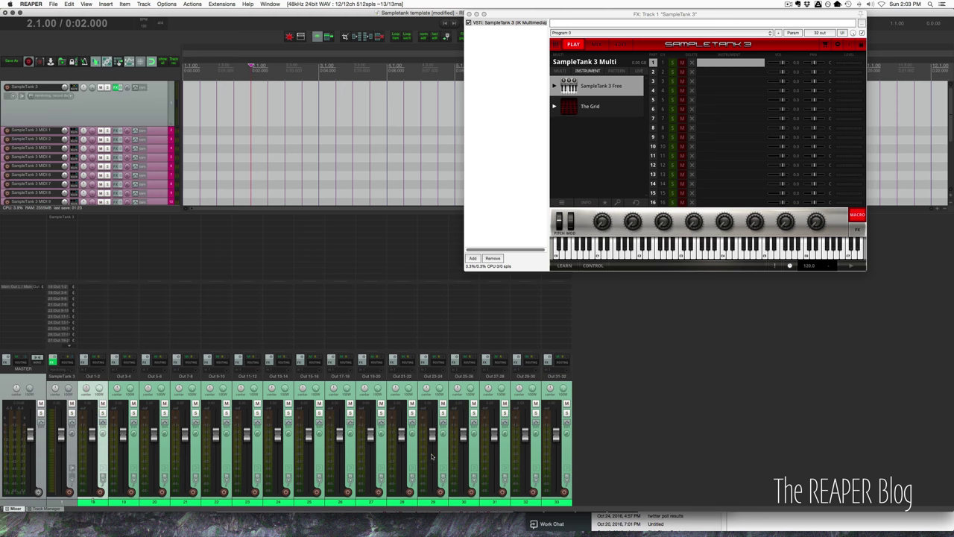
pyautogui.click(595, 458)
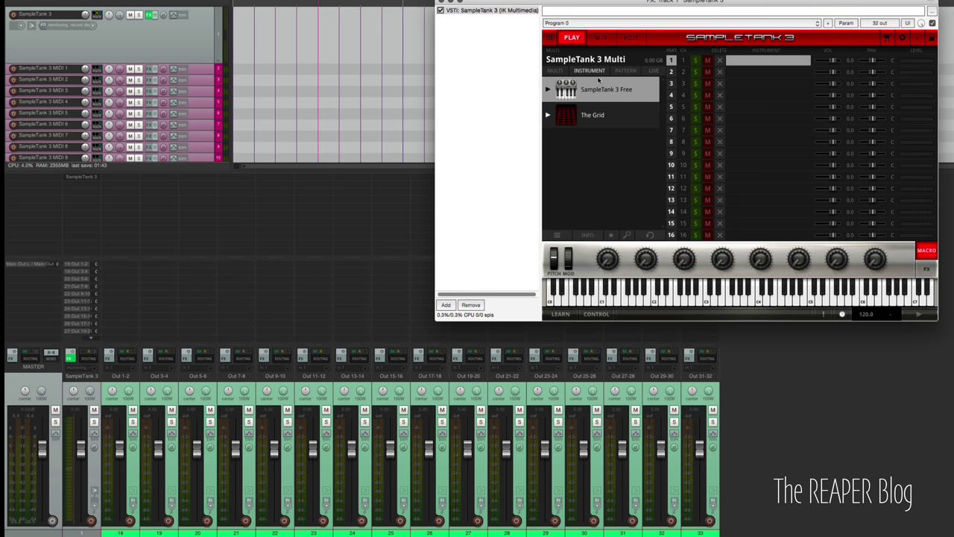
pyautogui.click(546, 90)
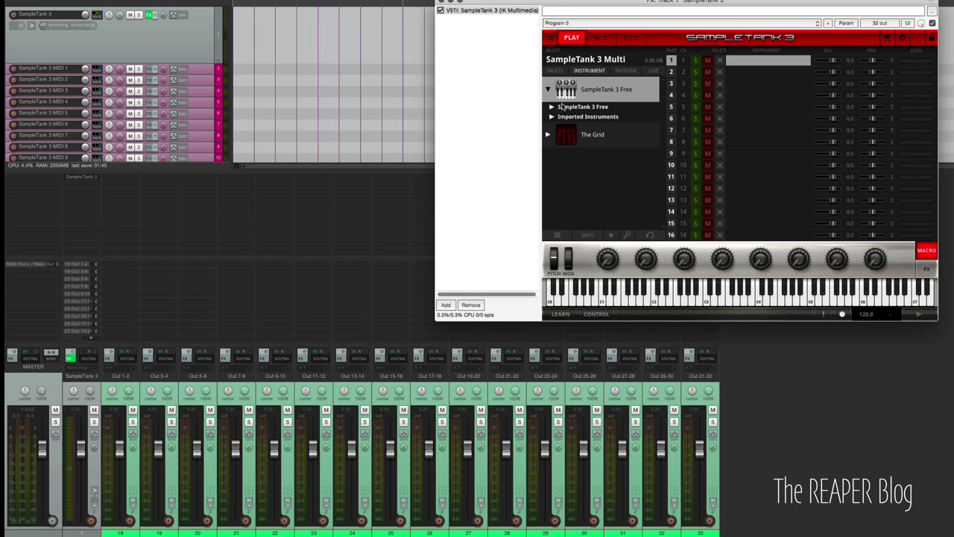
pyautogui.click(551, 106)
pyautogui.scroll(-1, 560, 153)
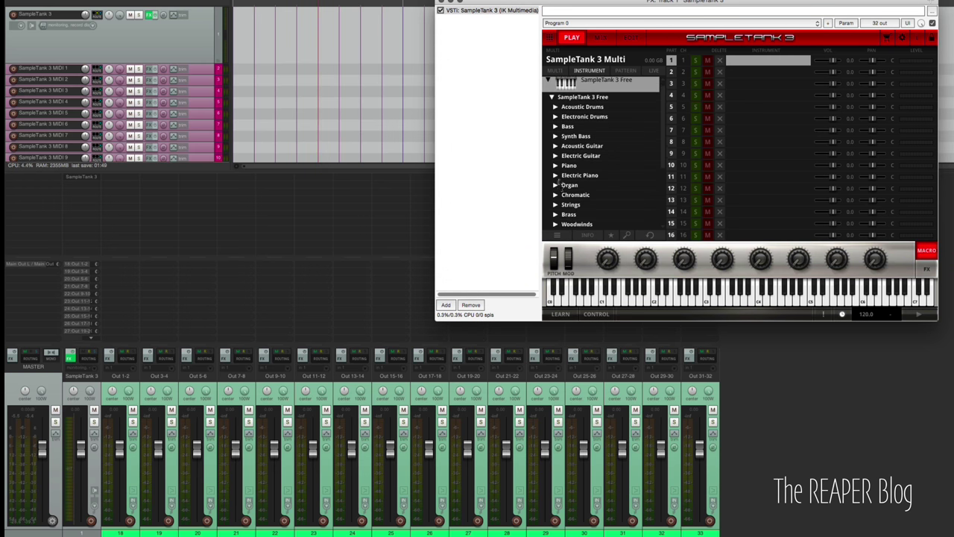
pyautogui.click(555, 165)
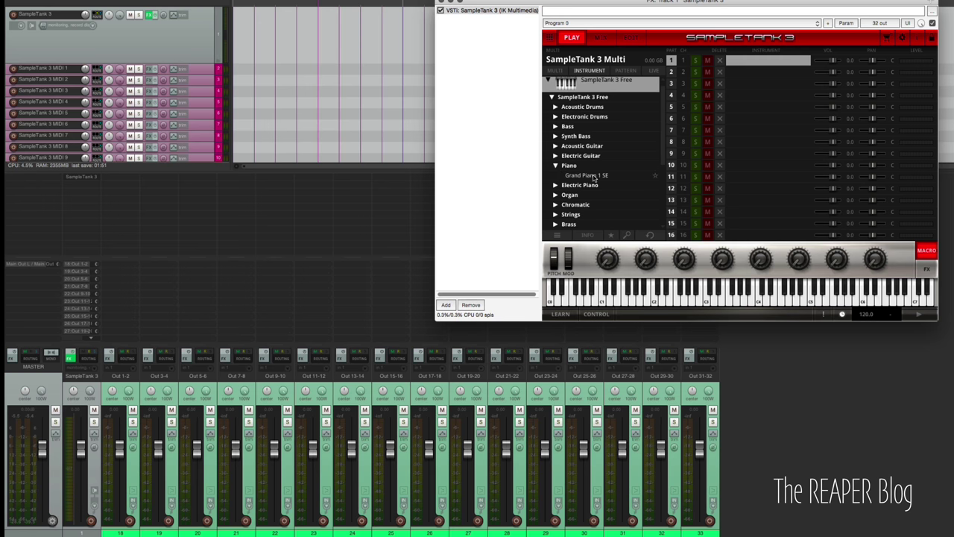
pyautogui.click(593, 175)
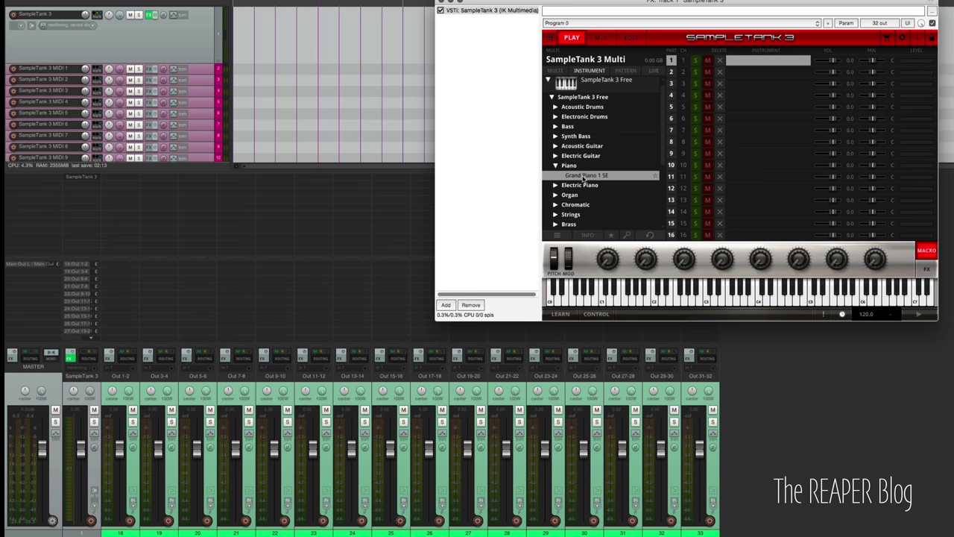
pyautogui.doubleClick(583, 176)
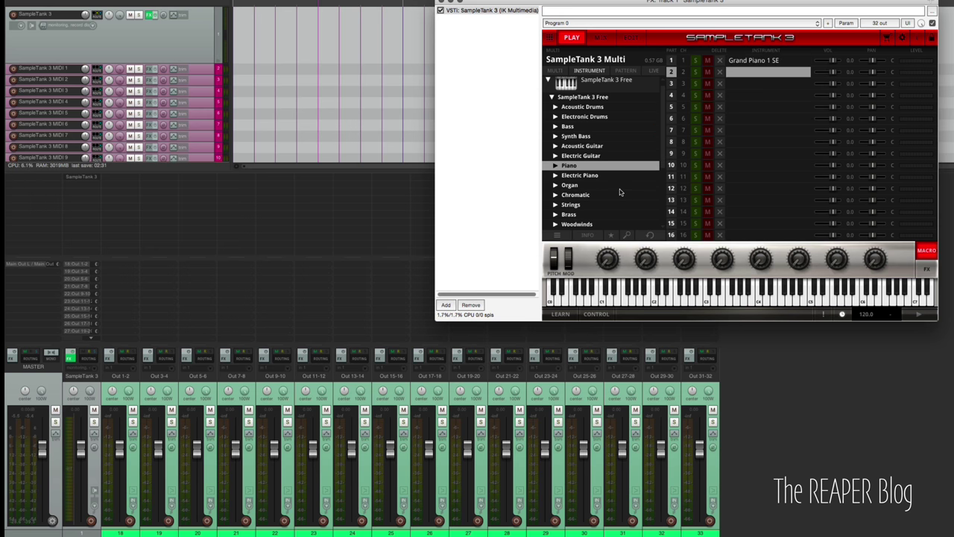
# Load P Bass Finger into part 2 and EDM Kit 1 into part 3
pyautogui.click(556, 127)
pyautogui.click(582, 156)
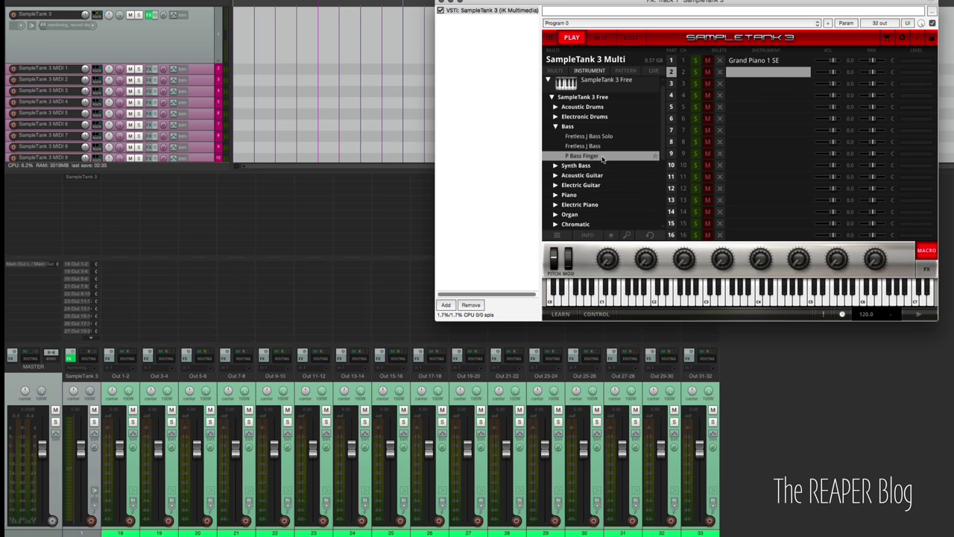
pyautogui.doubleClick(596, 158)
pyautogui.click(555, 117)
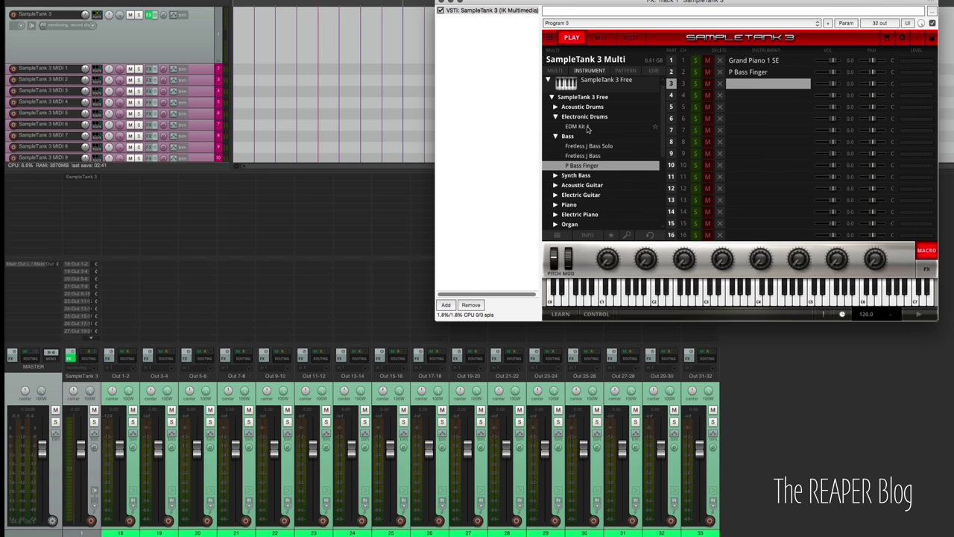
pyautogui.doubleClick(588, 128)
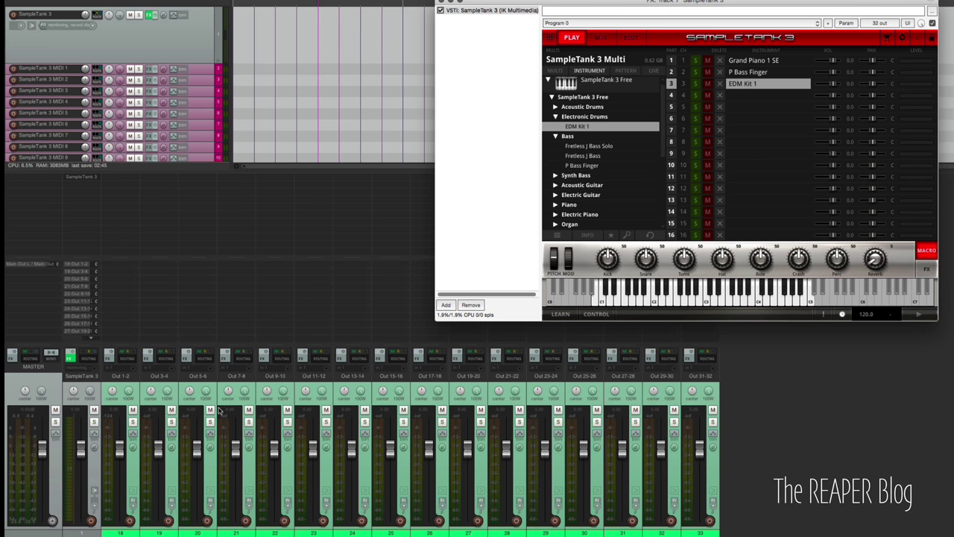
pyautogui.click(210, 34)
# Audition the EDM Kit, P Bass Finger and Grand Piano 1 SE parts with test notes
pyautogui.moveTo(478, 2); pyautogui.dragTo(556, 65)
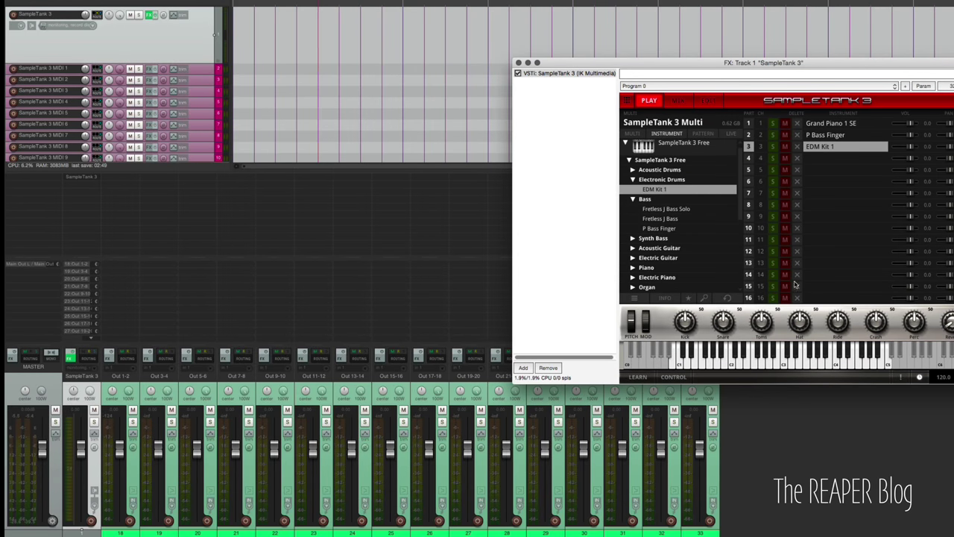
pyautogui.click(784, 354)
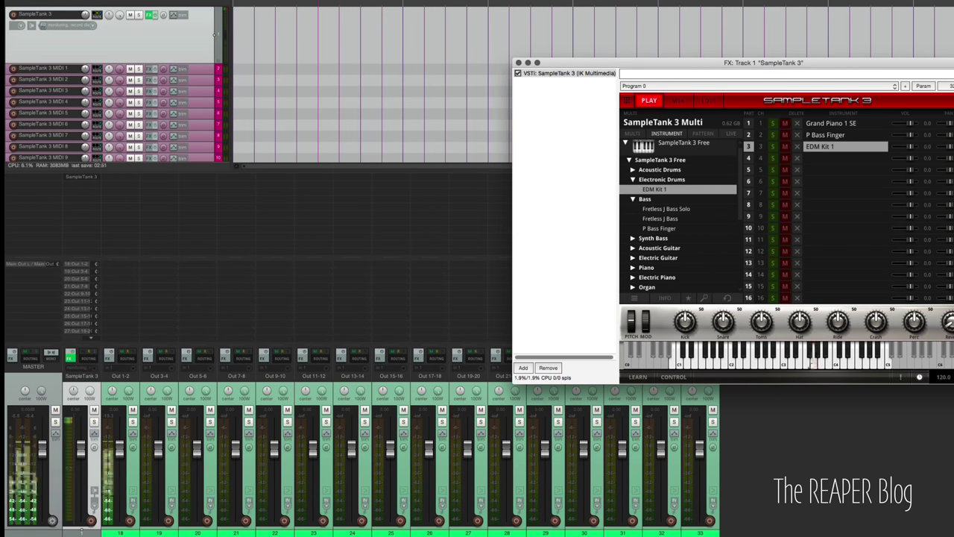
pyautogui.click(748, 135)
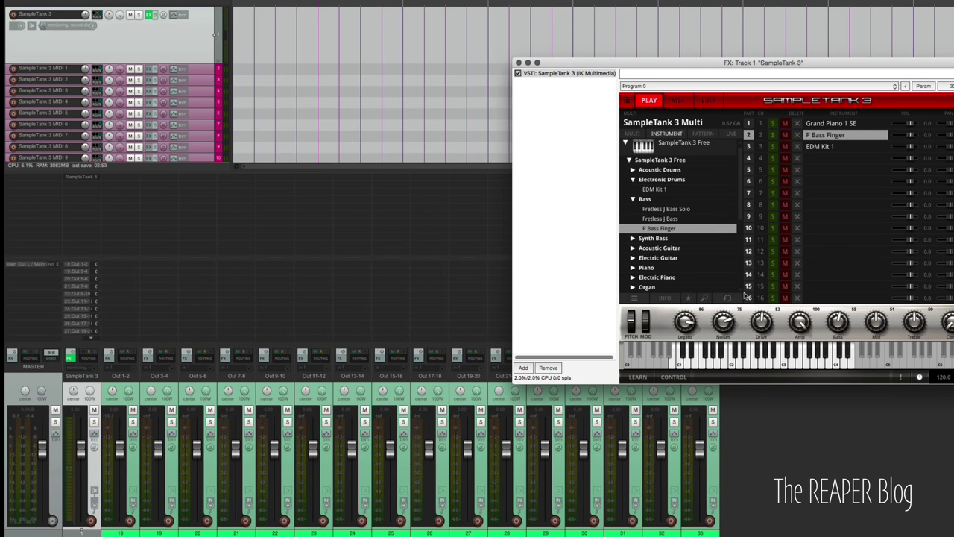
pyautogui.click(734, 365)
pyautogui.click(757, 362)
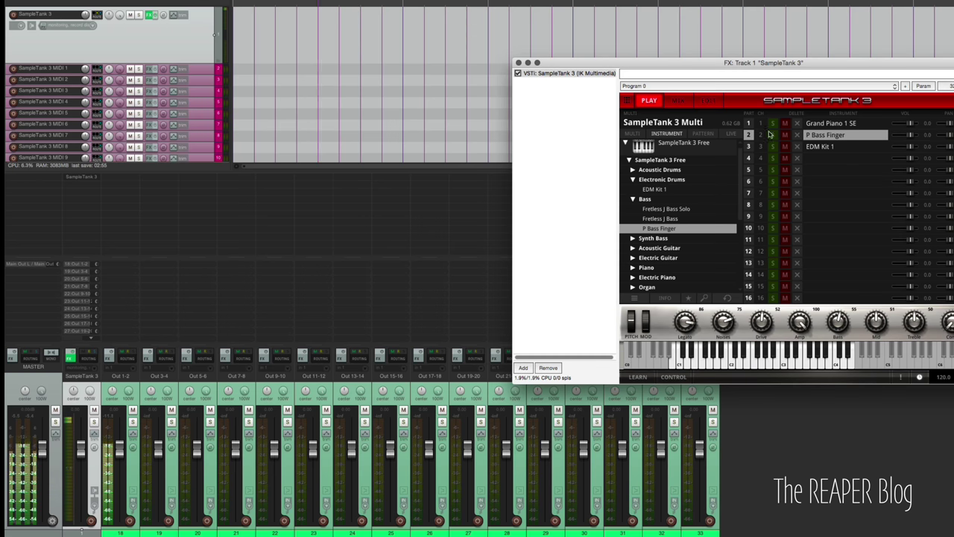
pyautogui.click(748, 123)
pyautogui.click(732, 362)
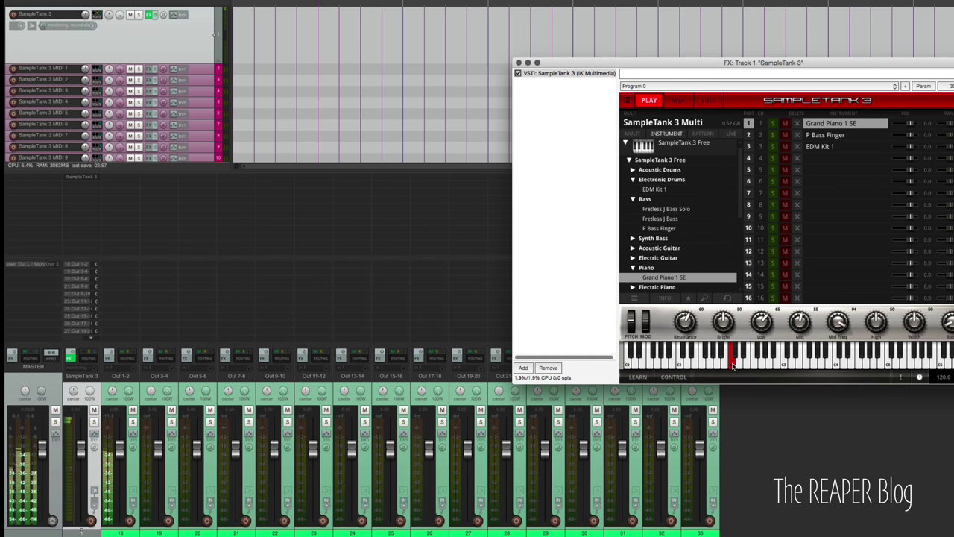
# Test record-arming MIDI tracks 1–3 in turn, leaving SampleTank 3 MIDI 3 armed
pyautogui.click(12, 69)
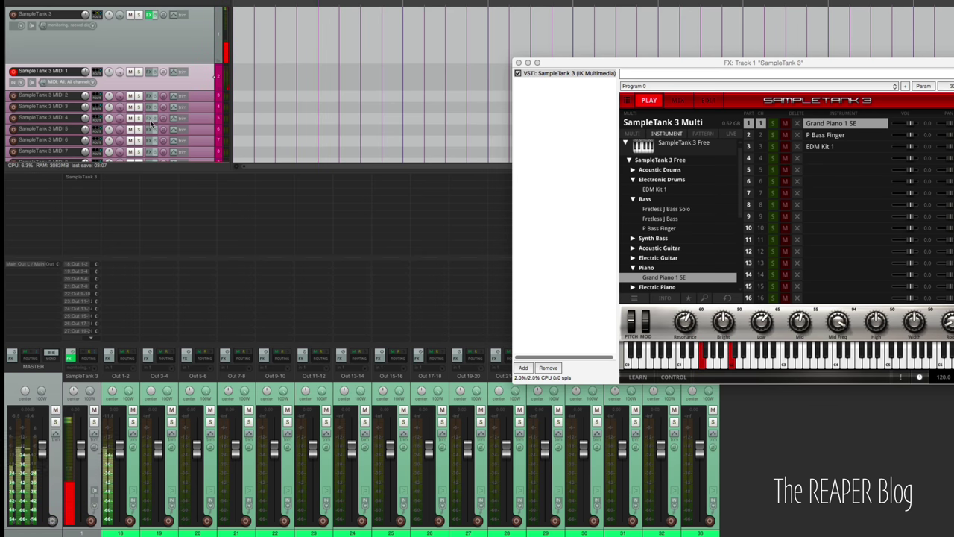
pyautogui.click(13, 71)
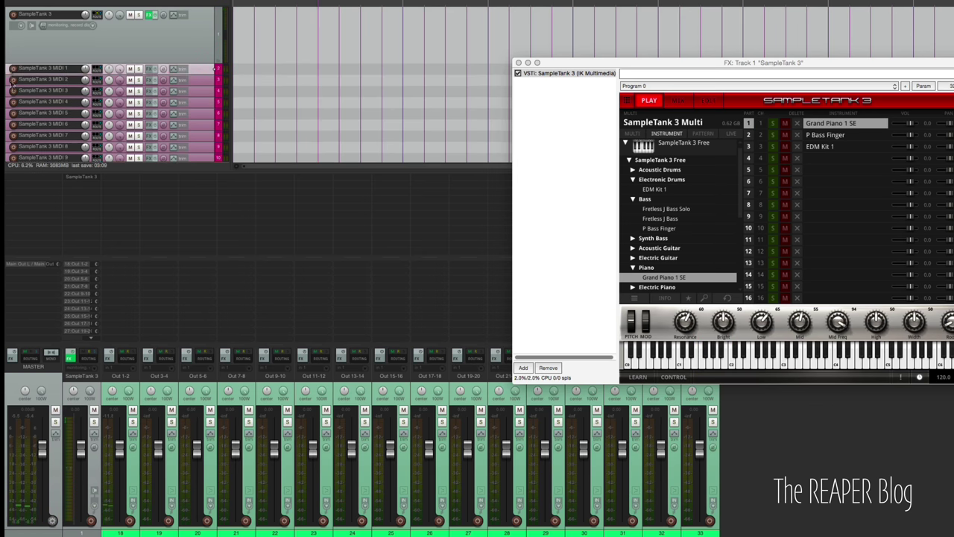
pyautogui.click(13, 80)
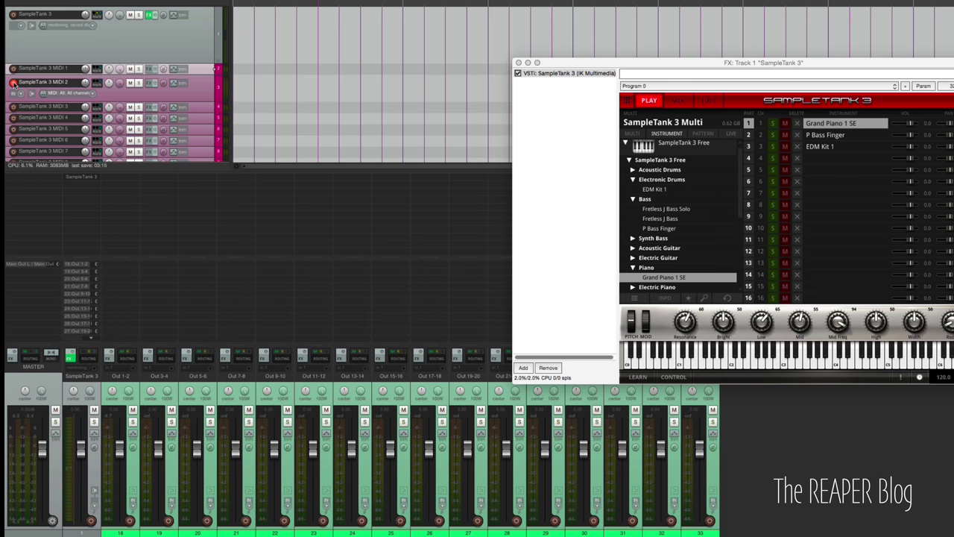
pyautogui.click(13, 83)
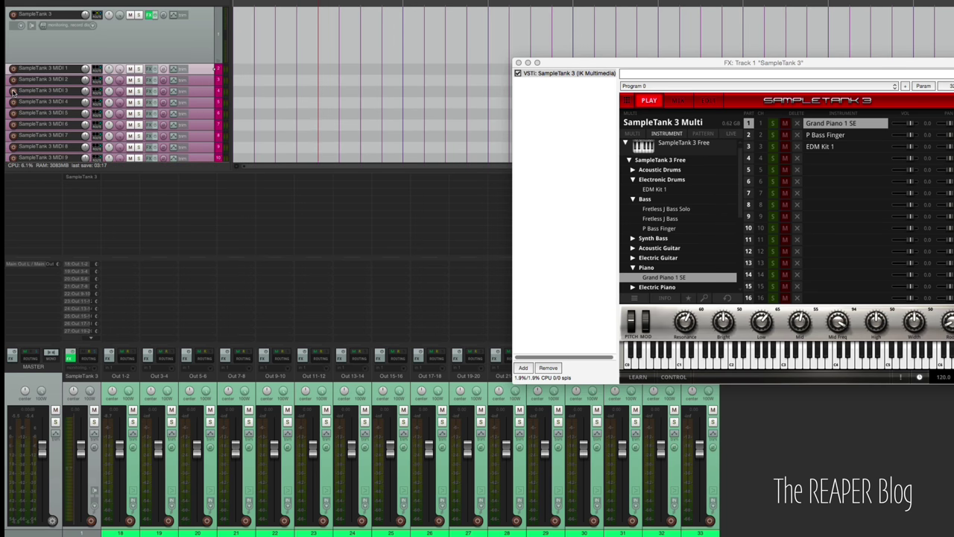
pyautogui.click(13, 90)
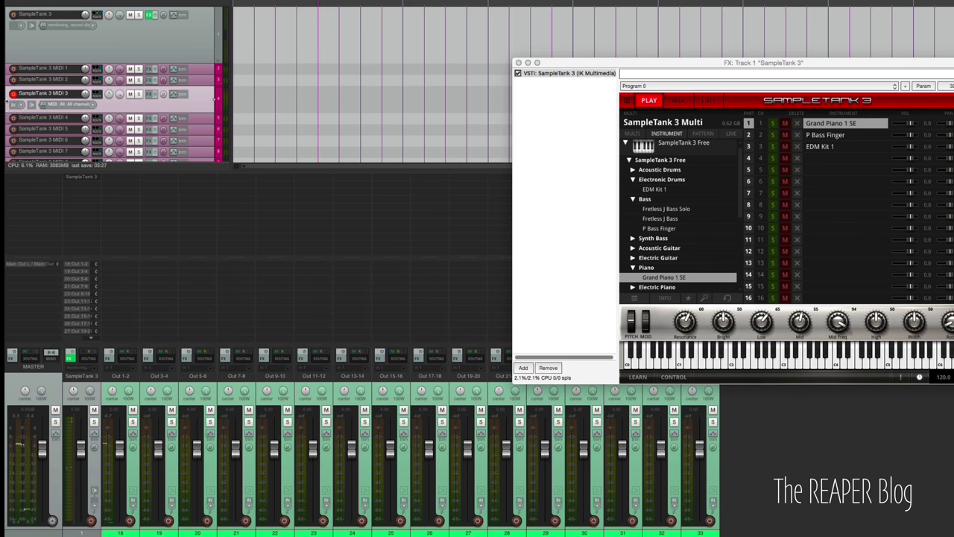
pyautogui.click(13, 94)
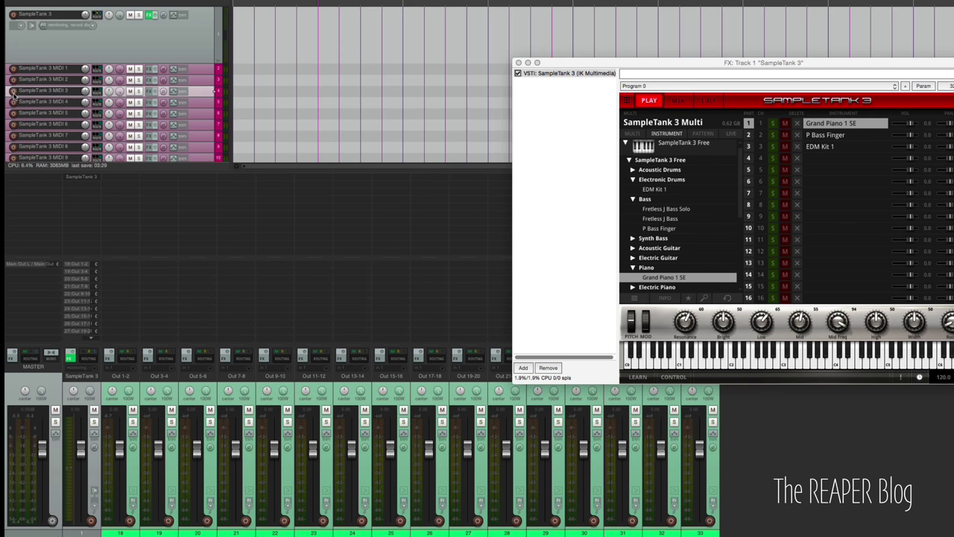
pyautogui.click(12, 92)
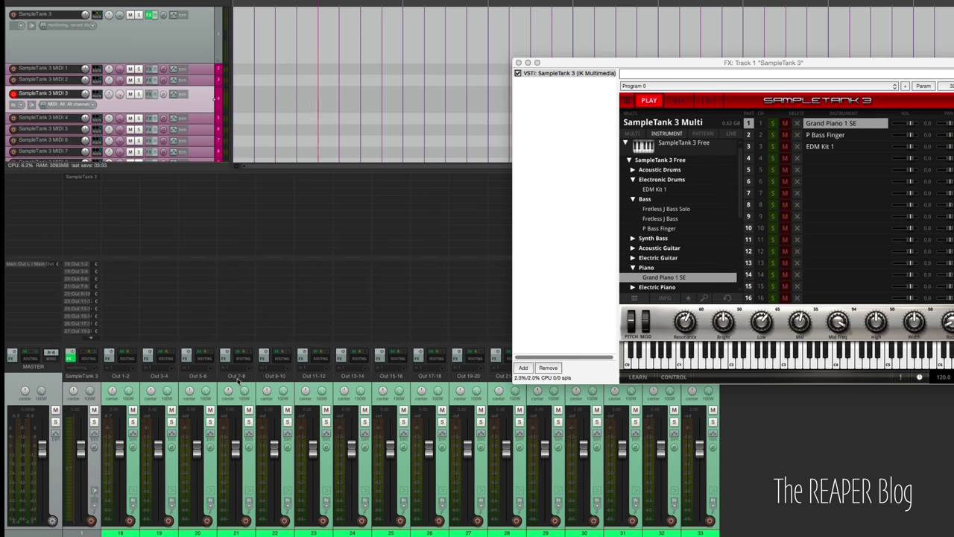
pyautogui.click(202, 392)
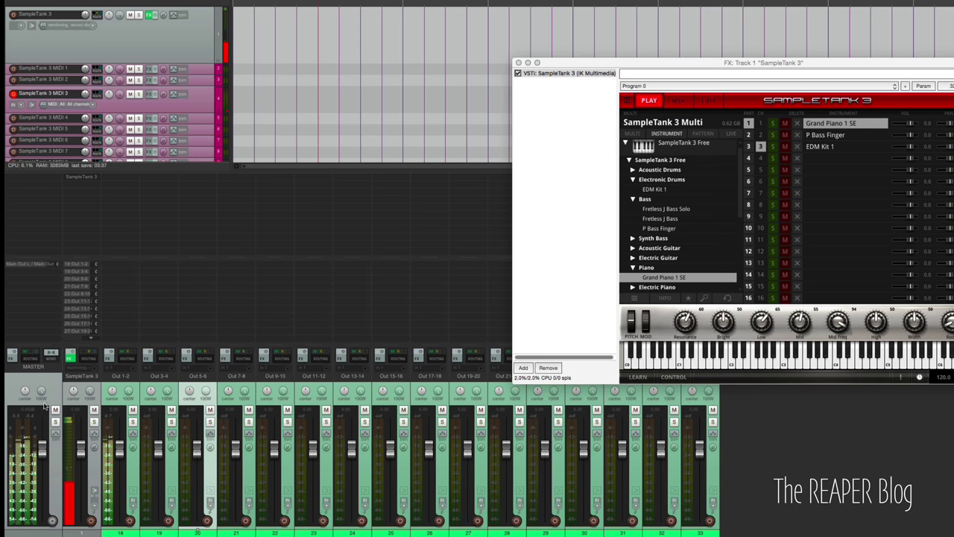
pyautogui.click(679, 106)
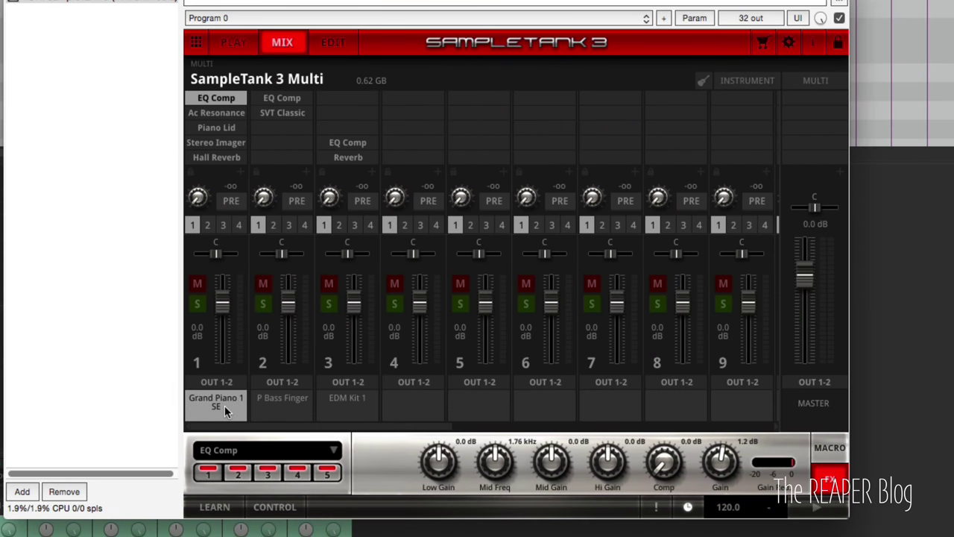
# Route SampleTank parts 2, 3 and 4 to OUT 3-4, OUT 5-6 and OUT 7-8, then return to PLAY
pyautogui.click(292, 383)
pyautogui.click(300, 301)
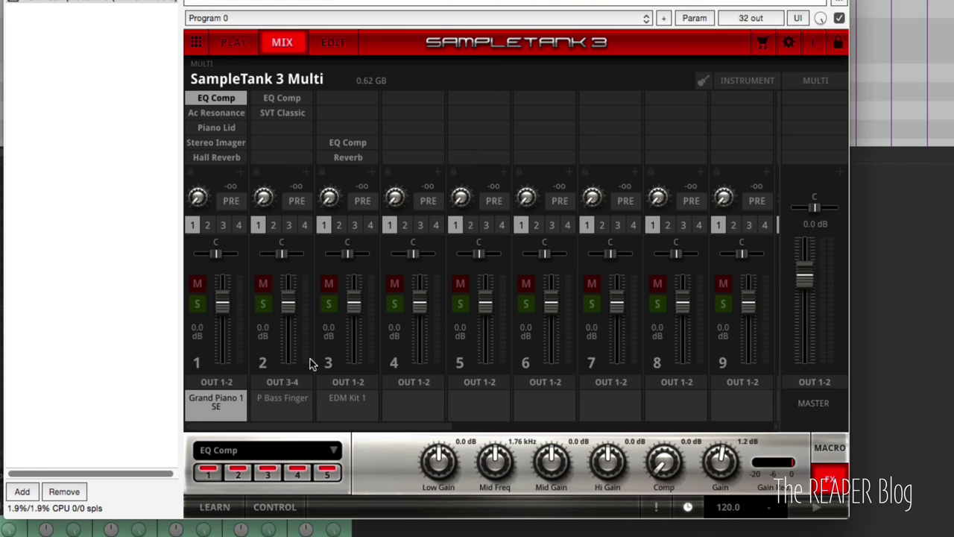
pyautogui.click(350, 380)
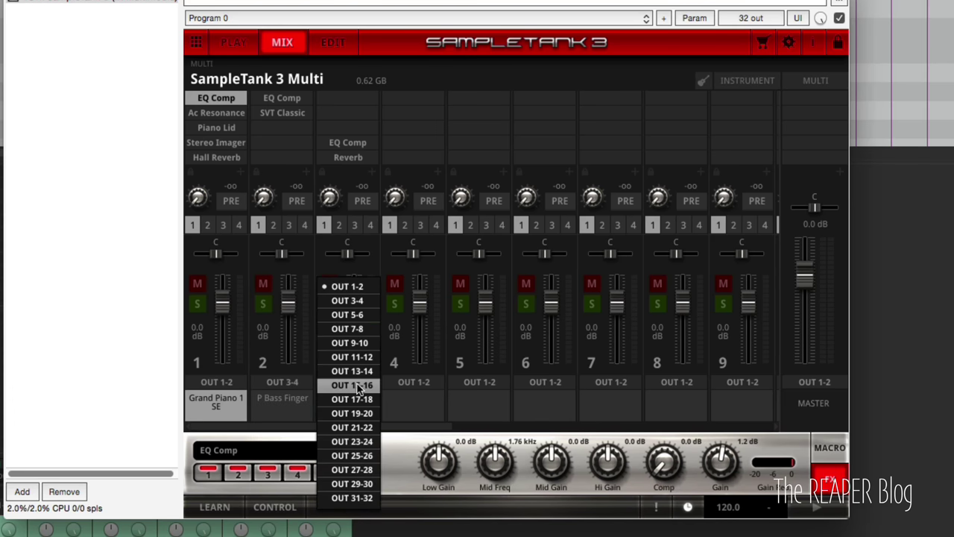
pyautogui.click(364, 314)
pyautogui.click(423, 381)
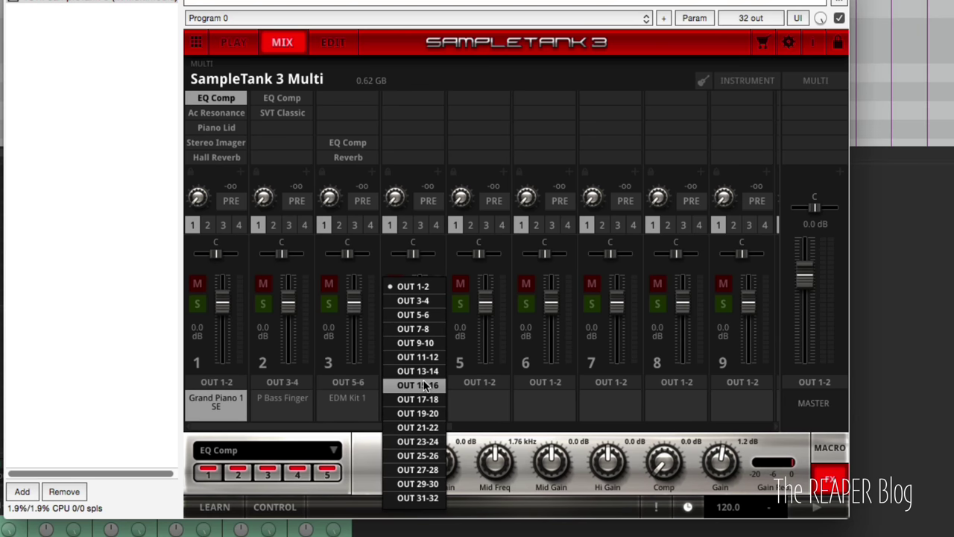
pyautogui.click(431, 330)
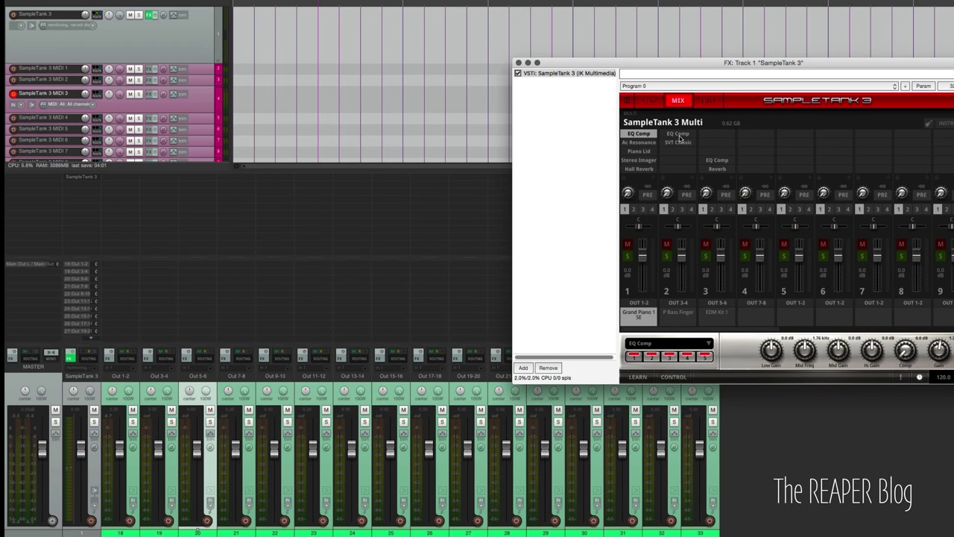
pyautogui.click(647, 101)
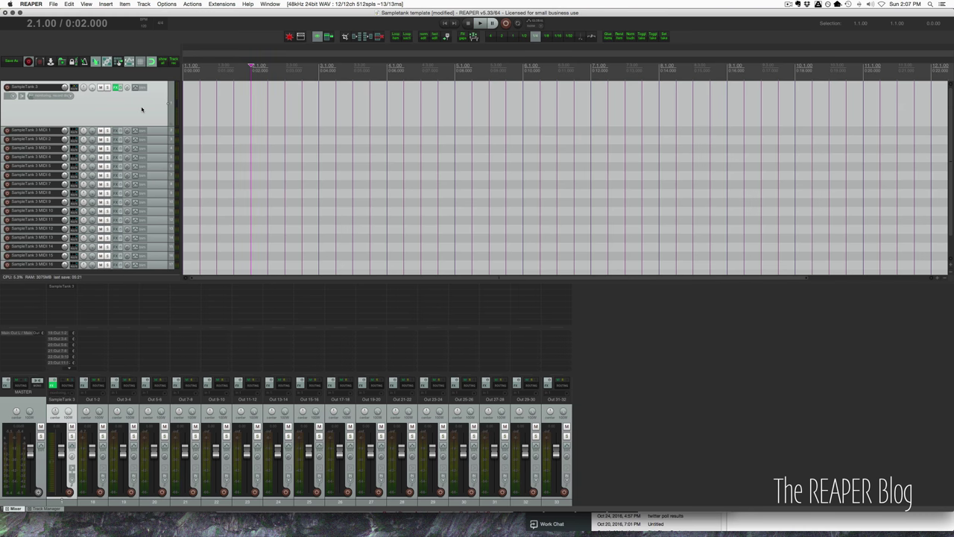
# Insert a track named 'SampleTank Multi' at the top and group all SampleTank tracks under it as a folder
pyautogui.press('super+t')
pyautogui.moveTo(155, 136); pyautogui.dragTo(51, 88)
pyautogui.doubleClick(28, 85)
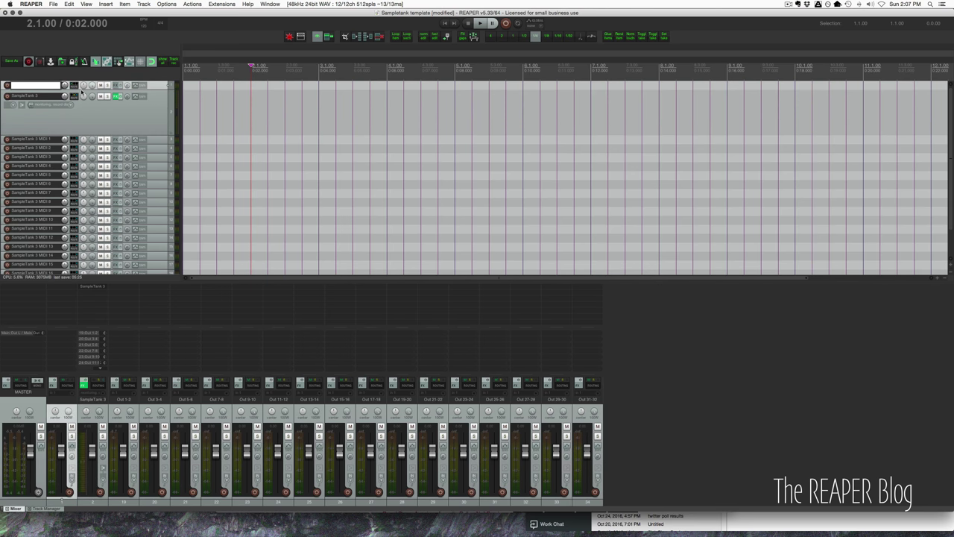
pyautogui.write('SampleTank Multi')
pyautogui.press('Return')
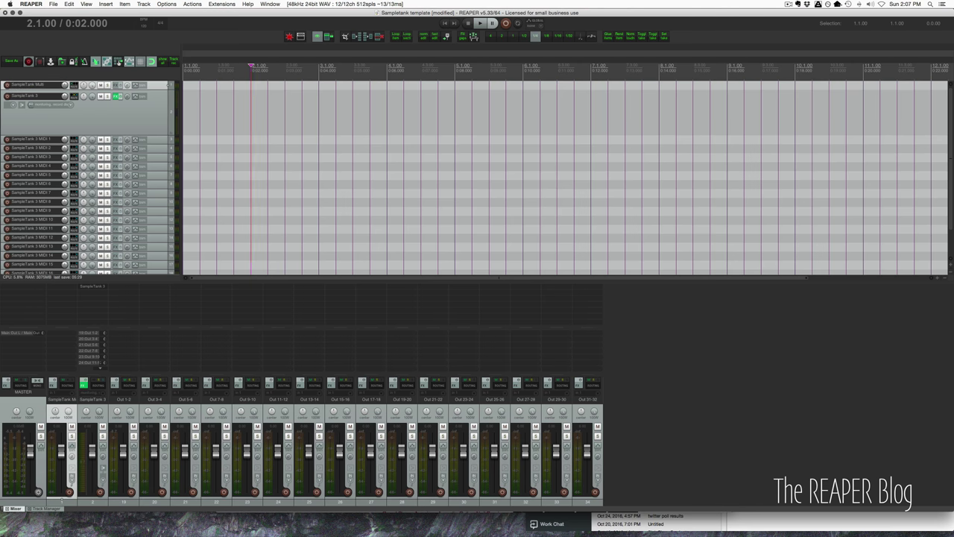
pyautogui.keyDown('shift'); pyautogui.click(588, 416); pyautogui.keyUp('shift')
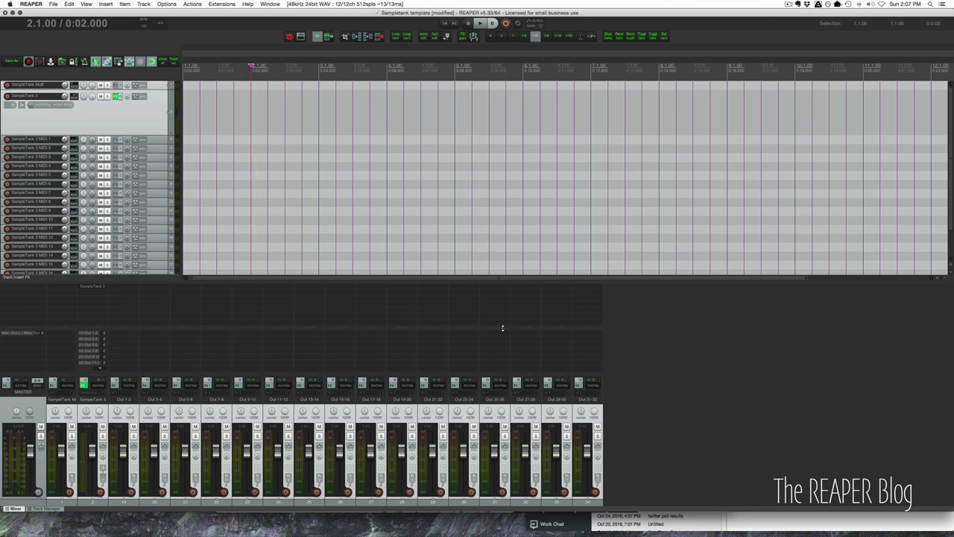
pyautogui.press('super+shift+f')
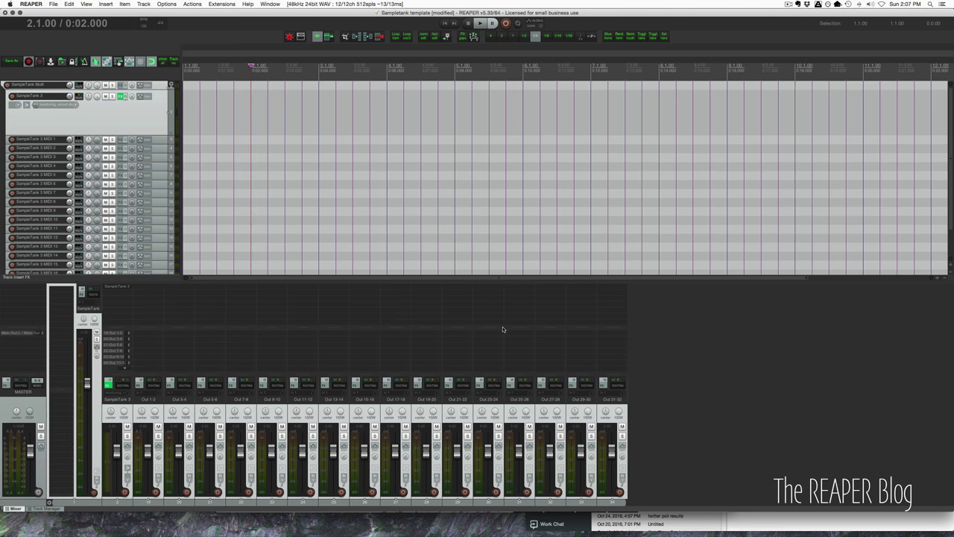
pyautogui.press('?')
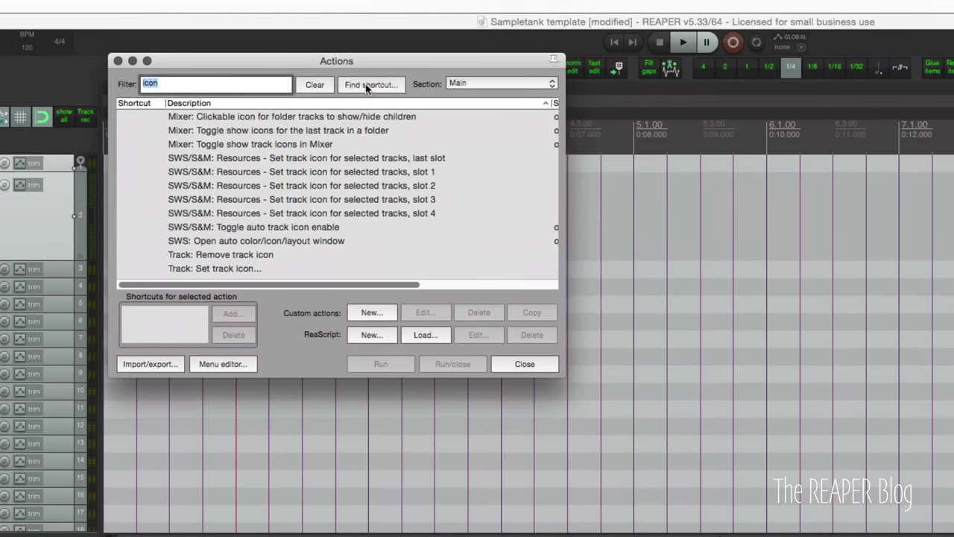
pyautogui.click(317, 44)
pyautogui.press('super+v')
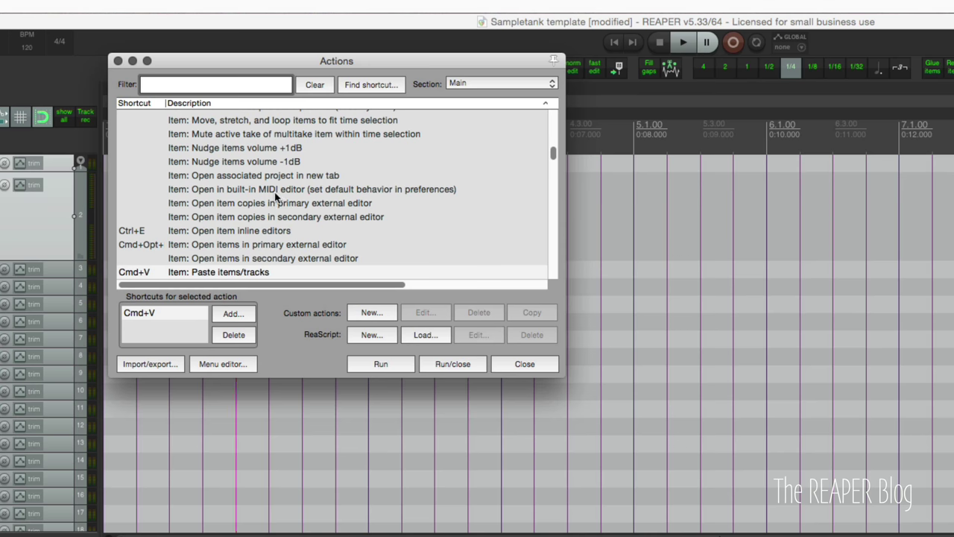
pyautogui.click(362, 82)
pyautogui.press('super+f')
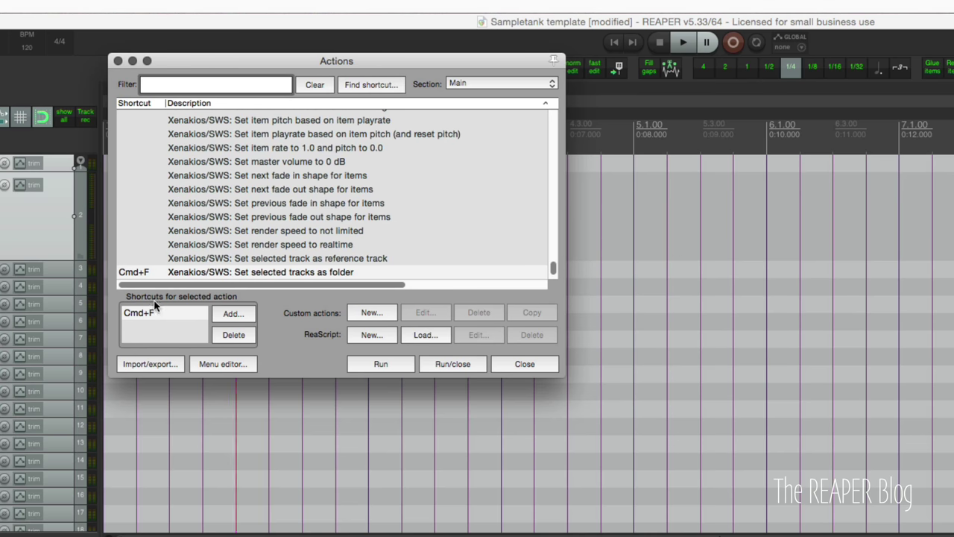
pyautogui.click(292, 272)
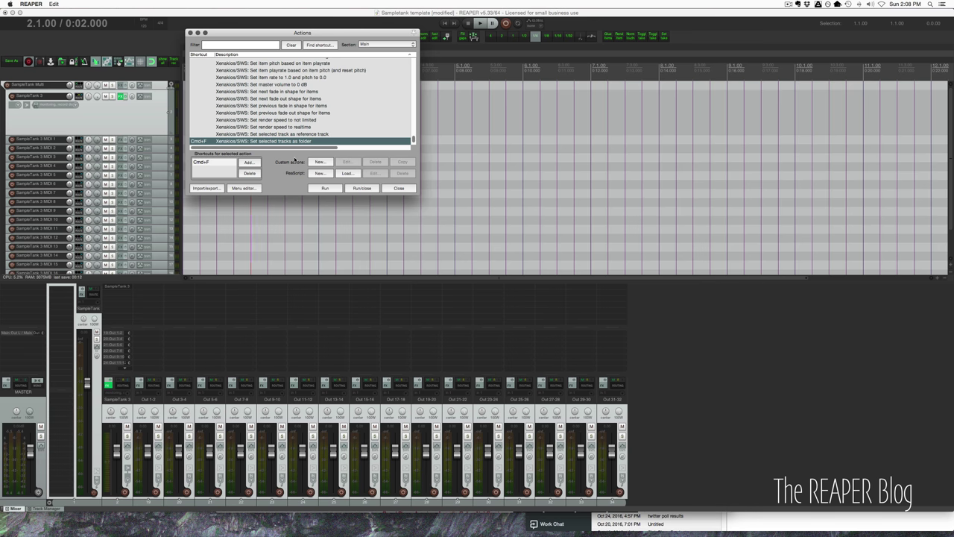
pyautogui.press('Escape')
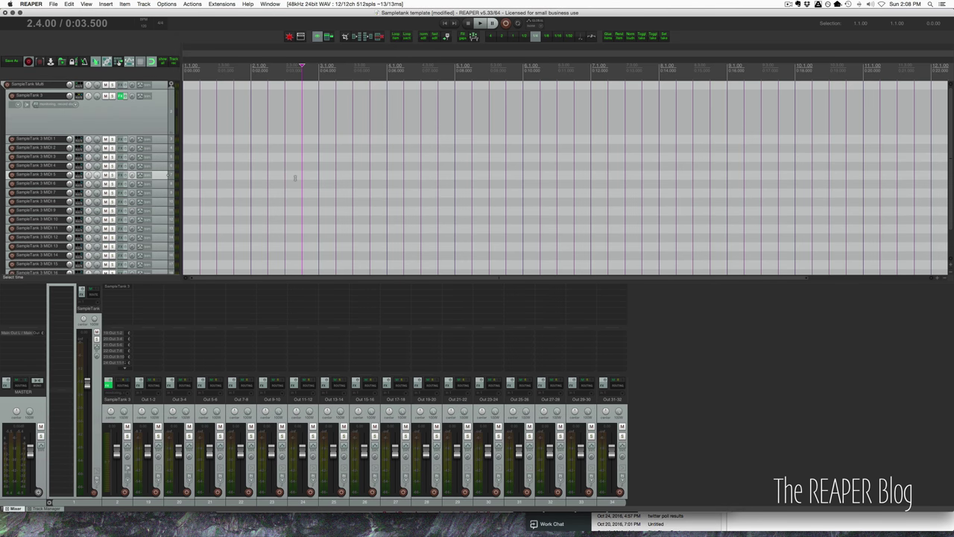